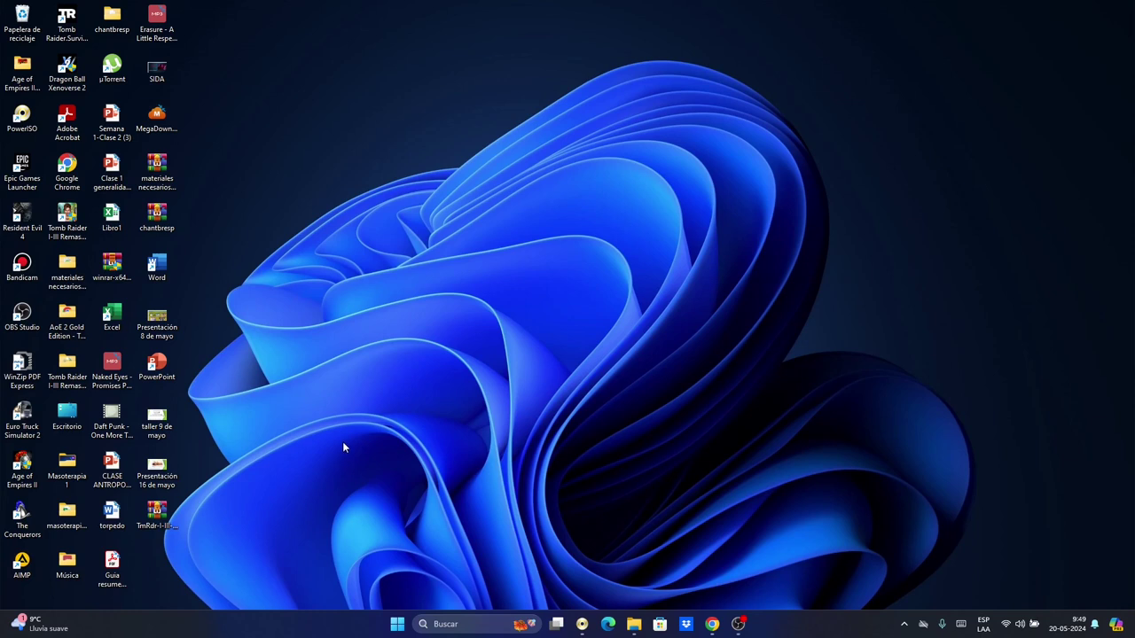
pyautogui.click(67, 217)
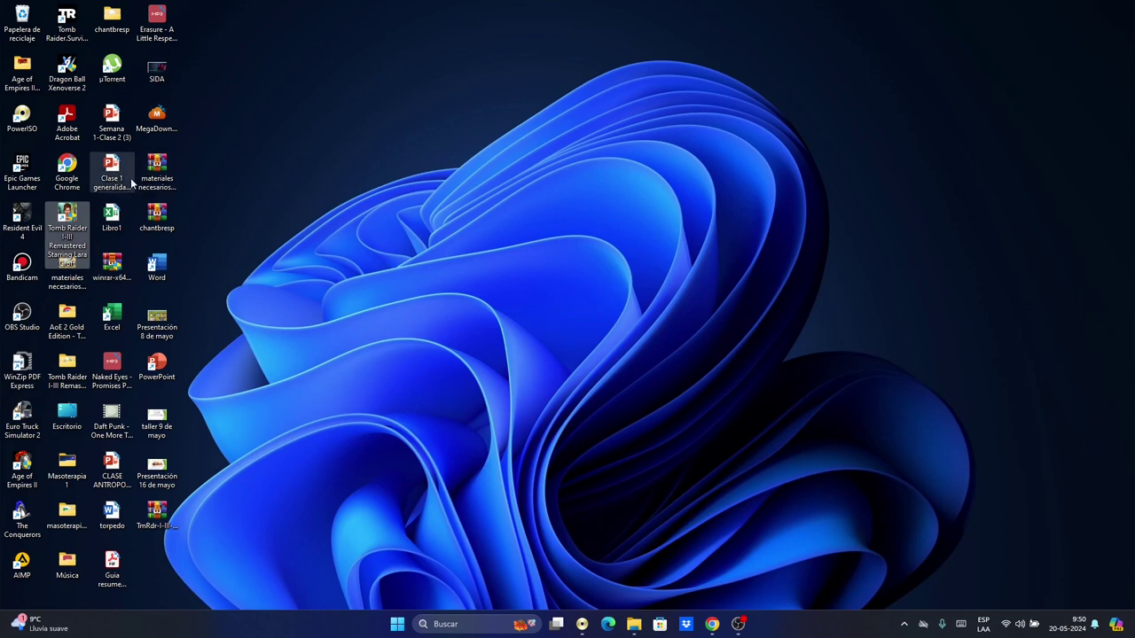
pyautogui.click(400, 233)
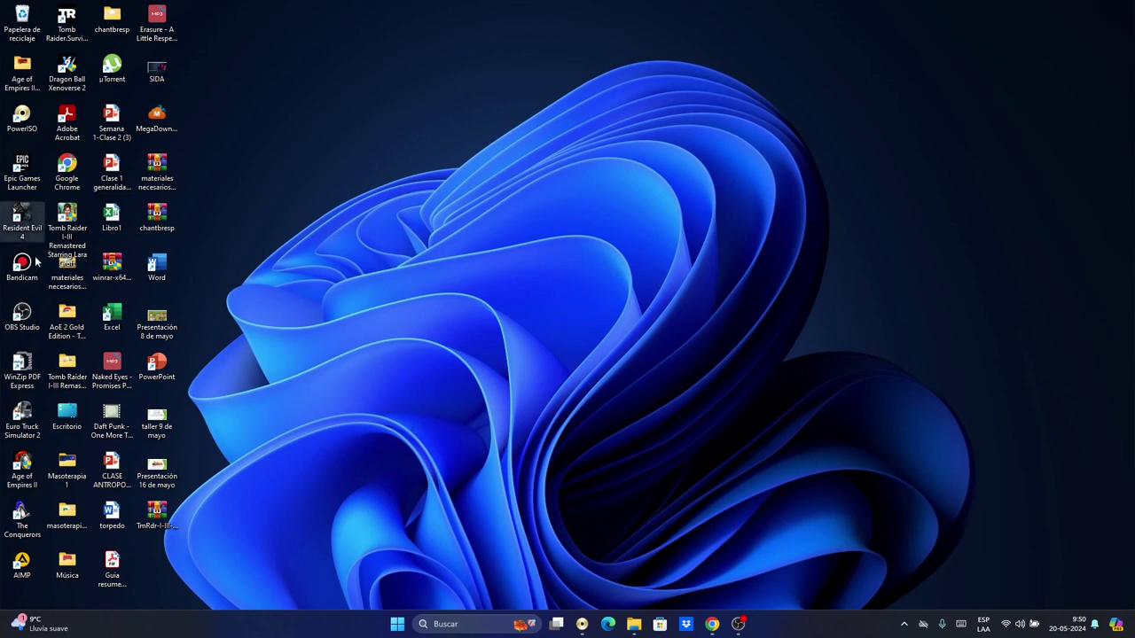
# Switch to Chrome and examine the title, release date, format, size and languages on the Tomb Raider I-III Remastered page
pyautogui.click(712, 624)
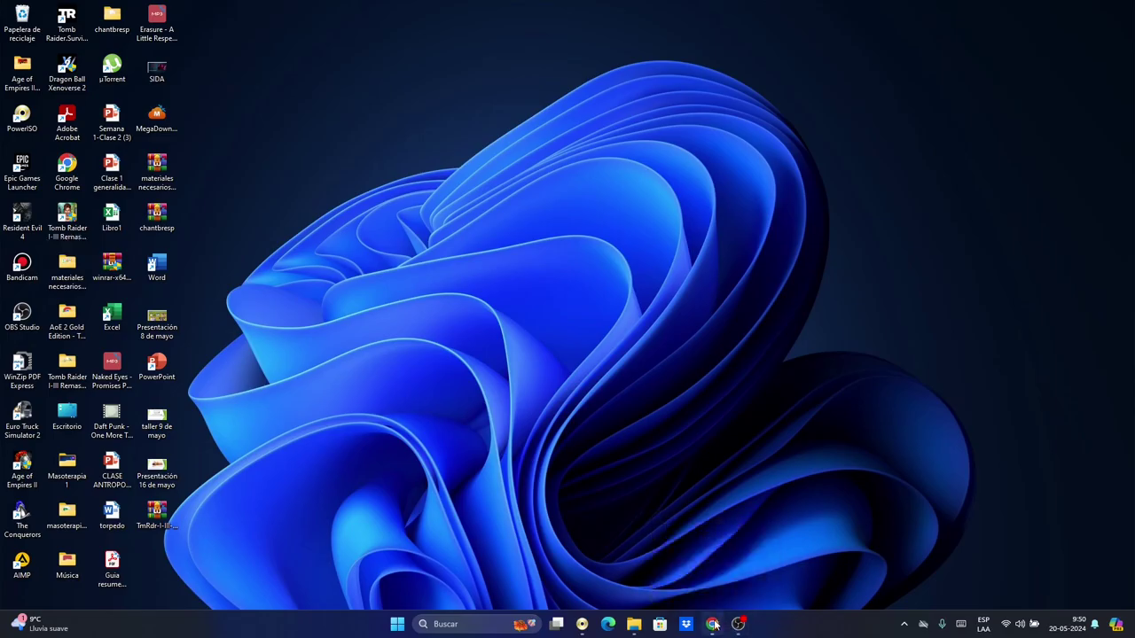
pyautogui.click(89, 12)
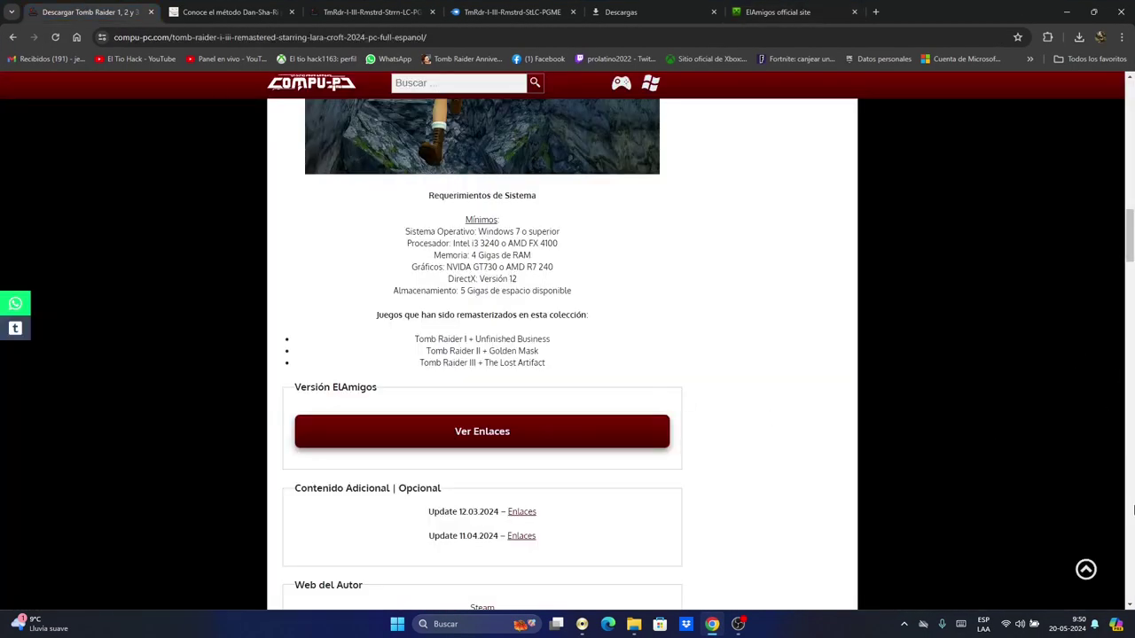
pyautogui.scroll(15, 1055, 232)
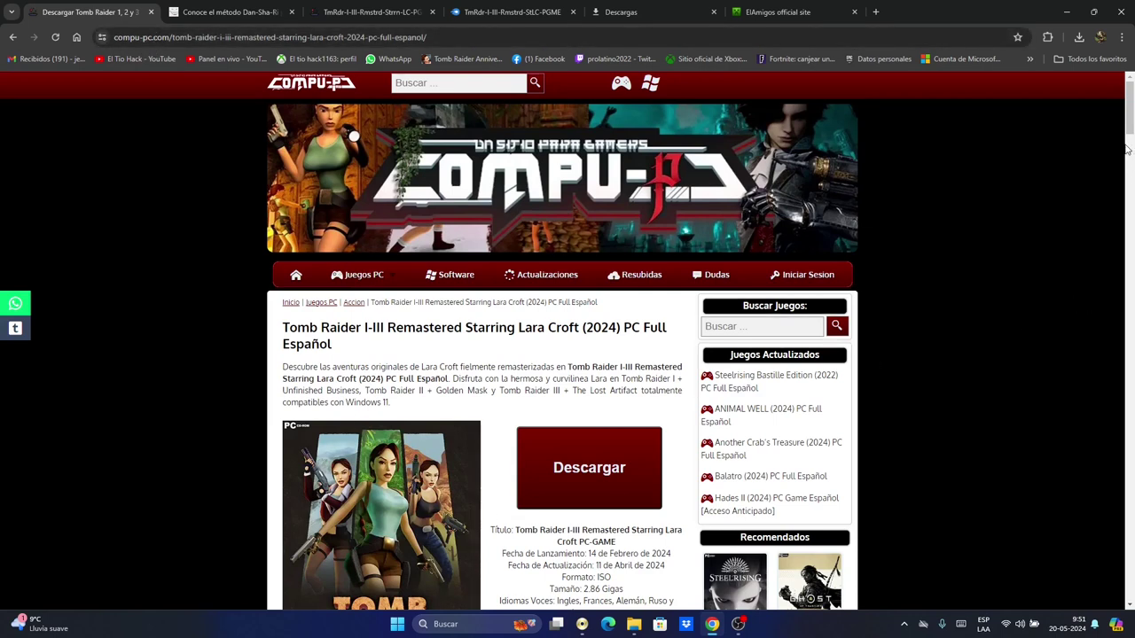
pyautogui.scroll(-2, 1130, 129)
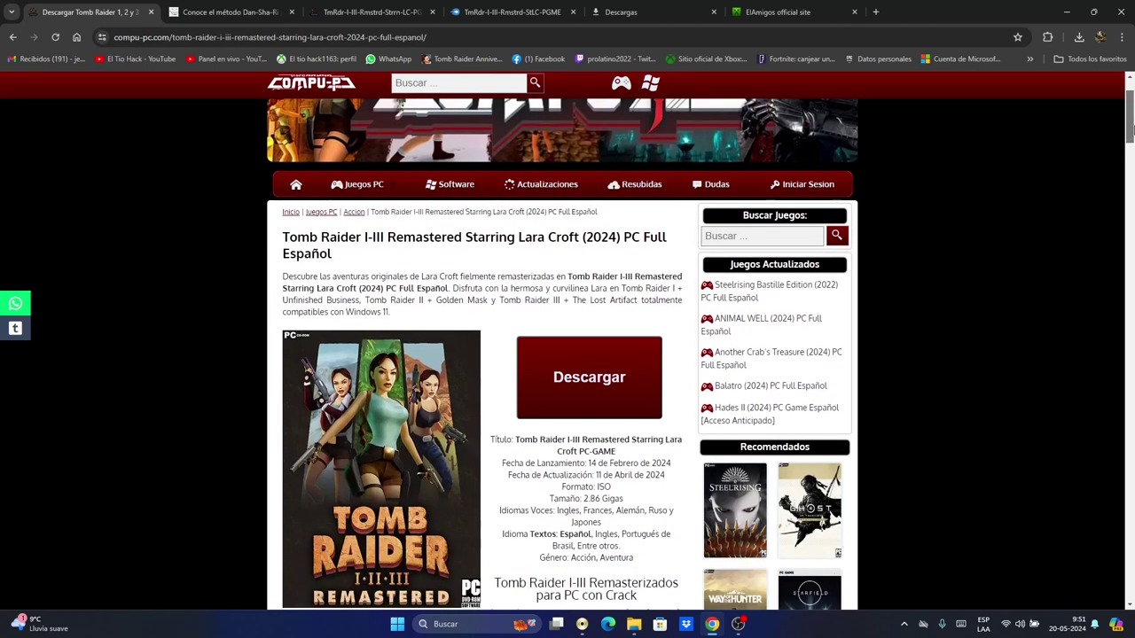
pyautogui.scroll(-2, 1130, 128)
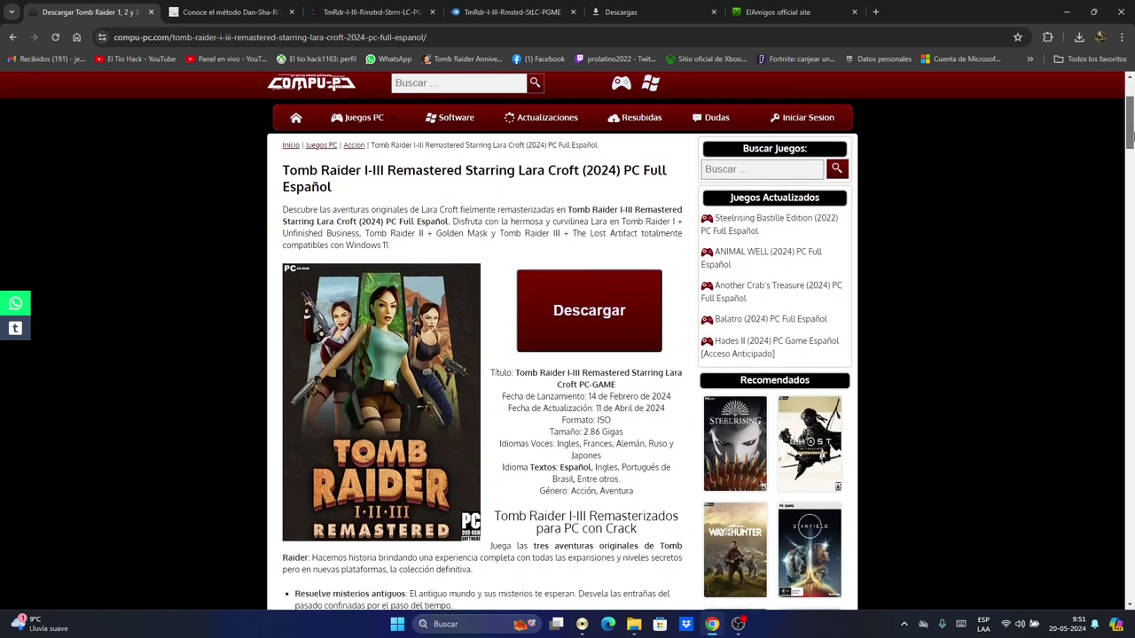
pyautogui.scroll(-1, 1129, 133)
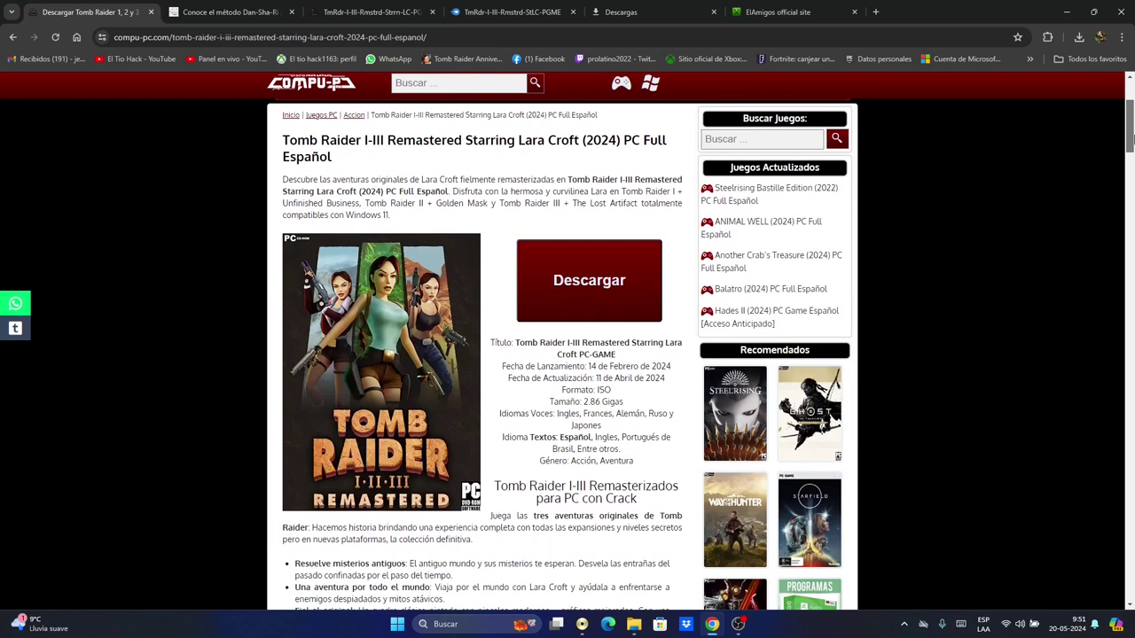
pyautogui.scroll(-1, 1131, 139)
pyautogui.scroll(-1, 1131, 143)
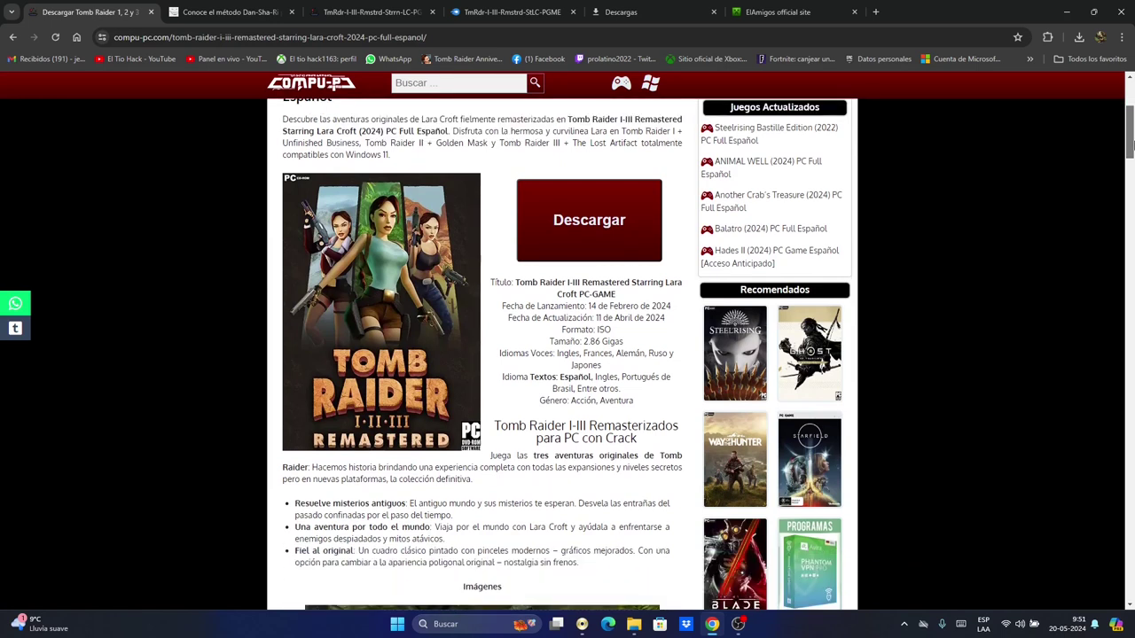
pyautogui.scroll(-1, 1131, 144)
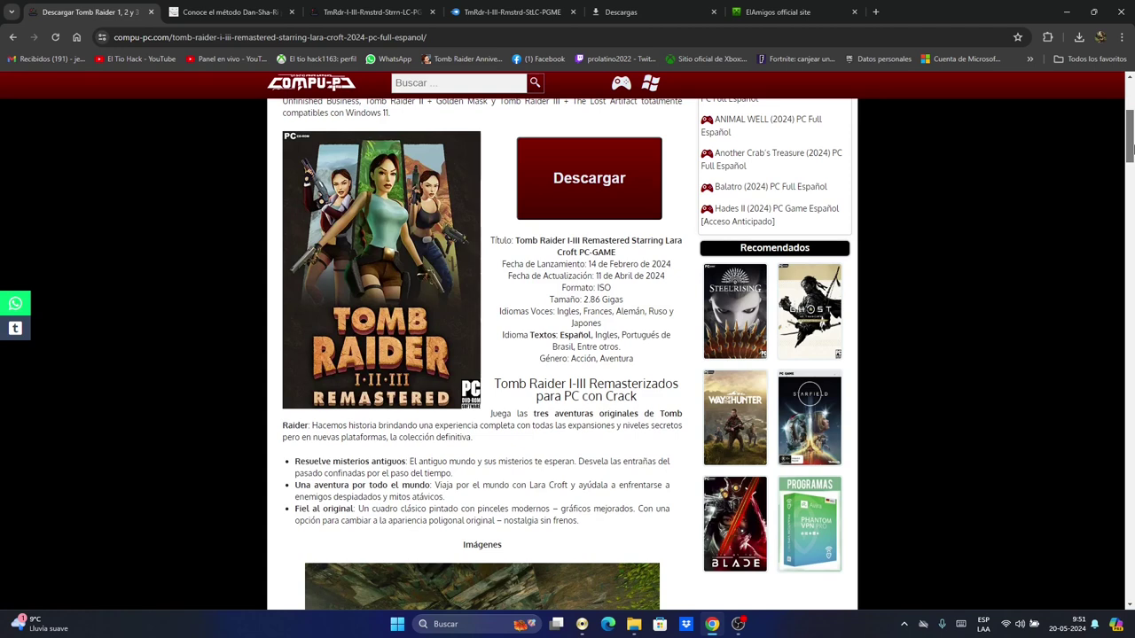
pyautogui.scroll(-1, 568, 353)
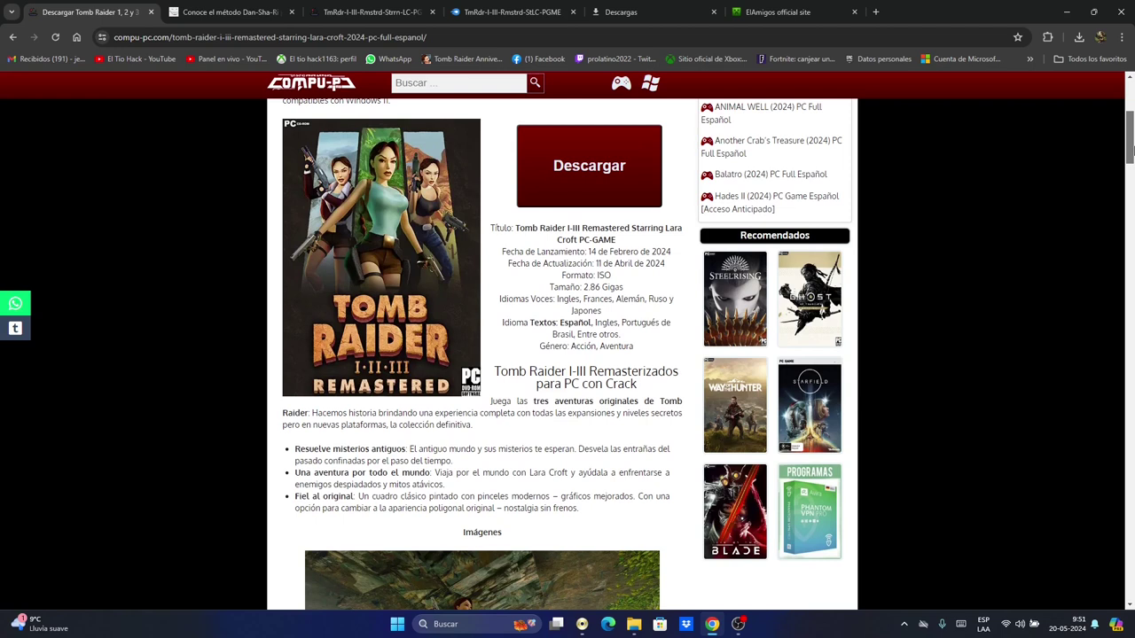
pyautogui.scroll(-1, 568, 354)
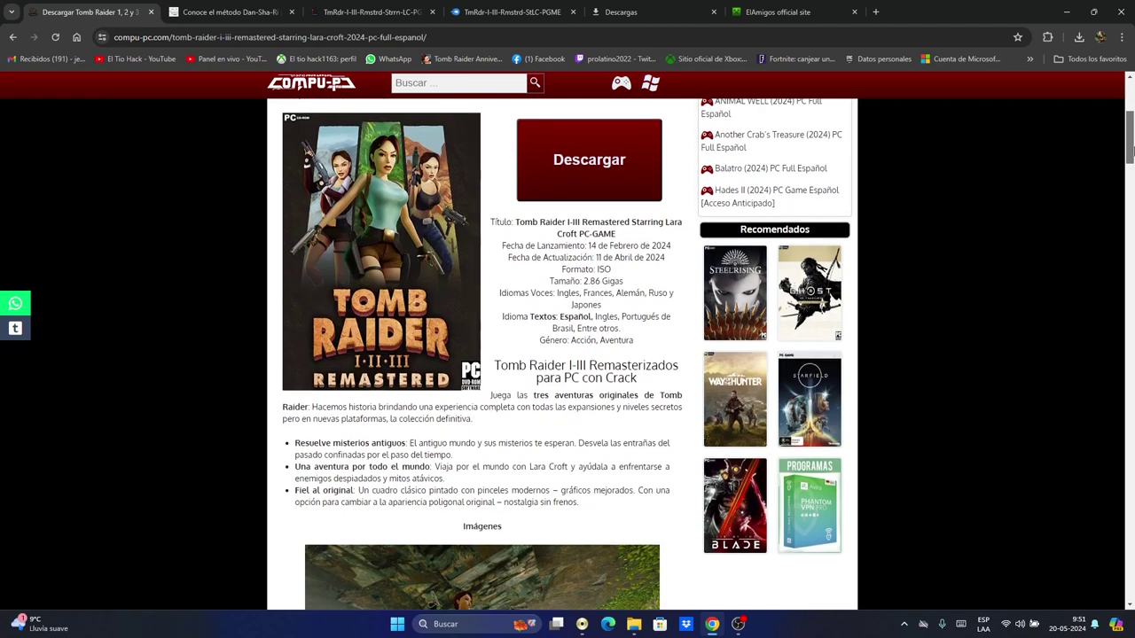
pyautogui.scroll(-1, 567, 354)
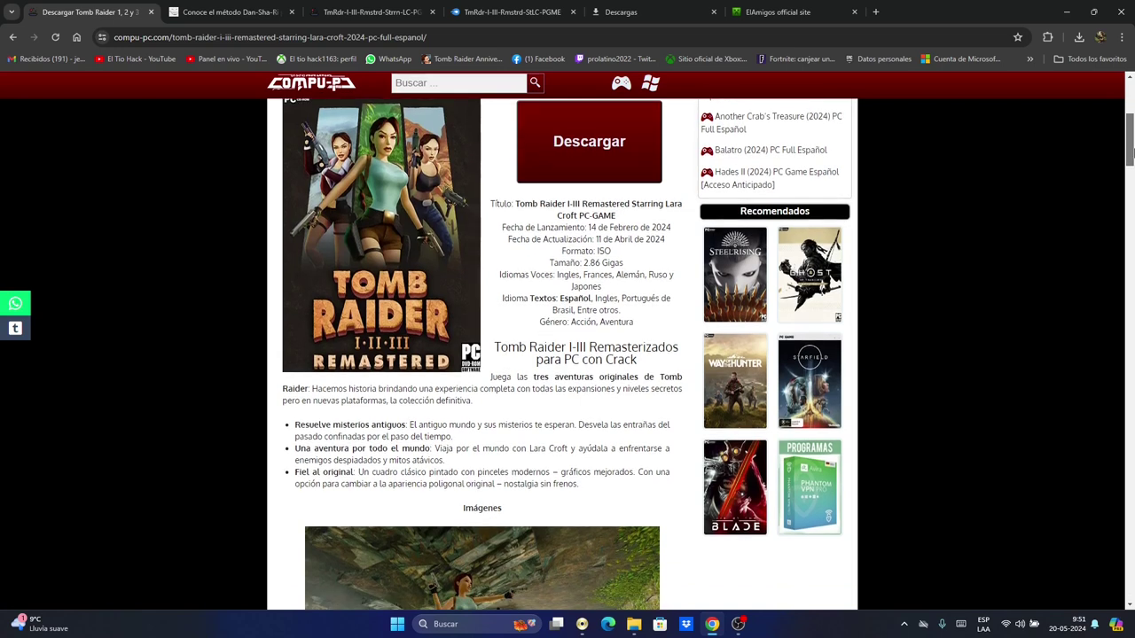
pyautogui.scroll(-1, 567, 354)
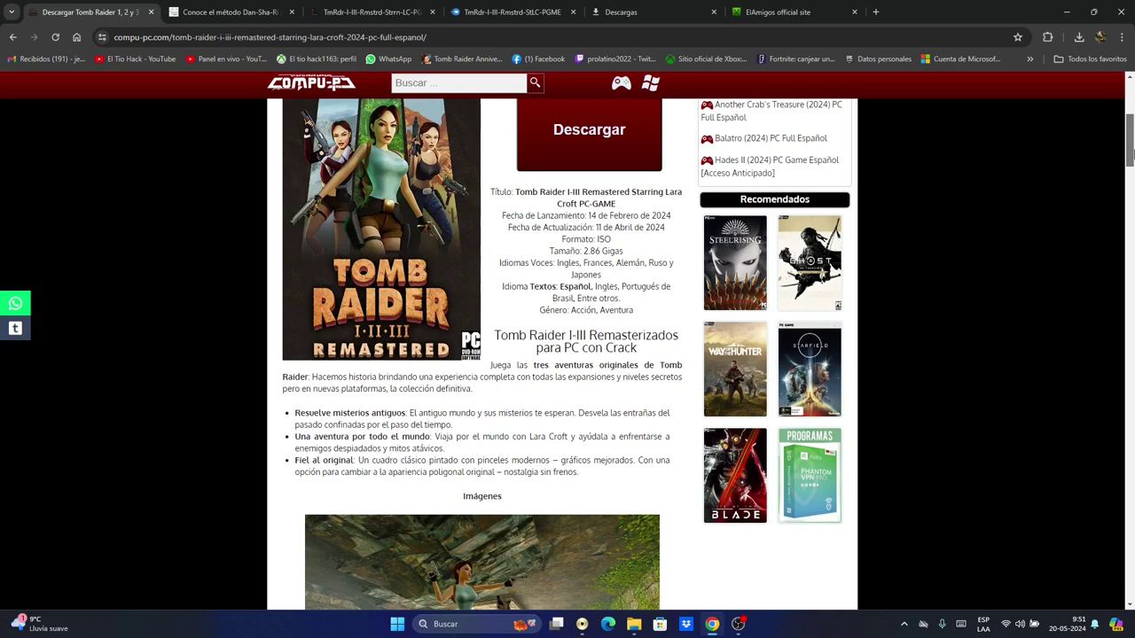
pyautogui.scroll(-1, 568, 353)
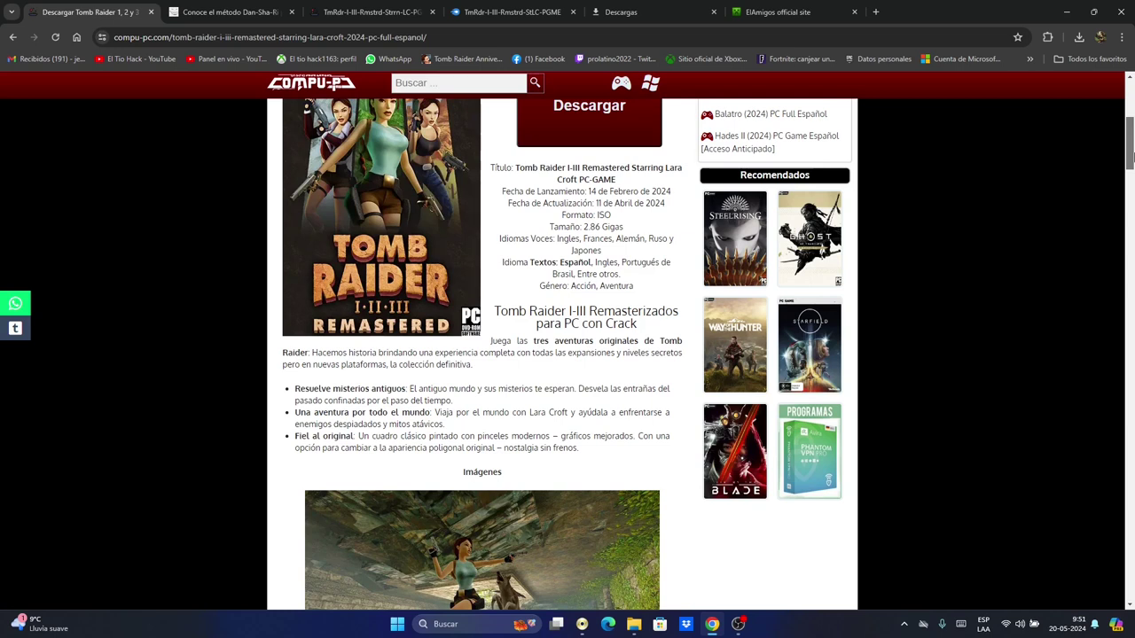
# Look through the game's screenshots and minimum system requirements, finishing back at the start of the page
pyautogui.moveTo(1129, 156); pyautogui.dragTo(1131, 194)
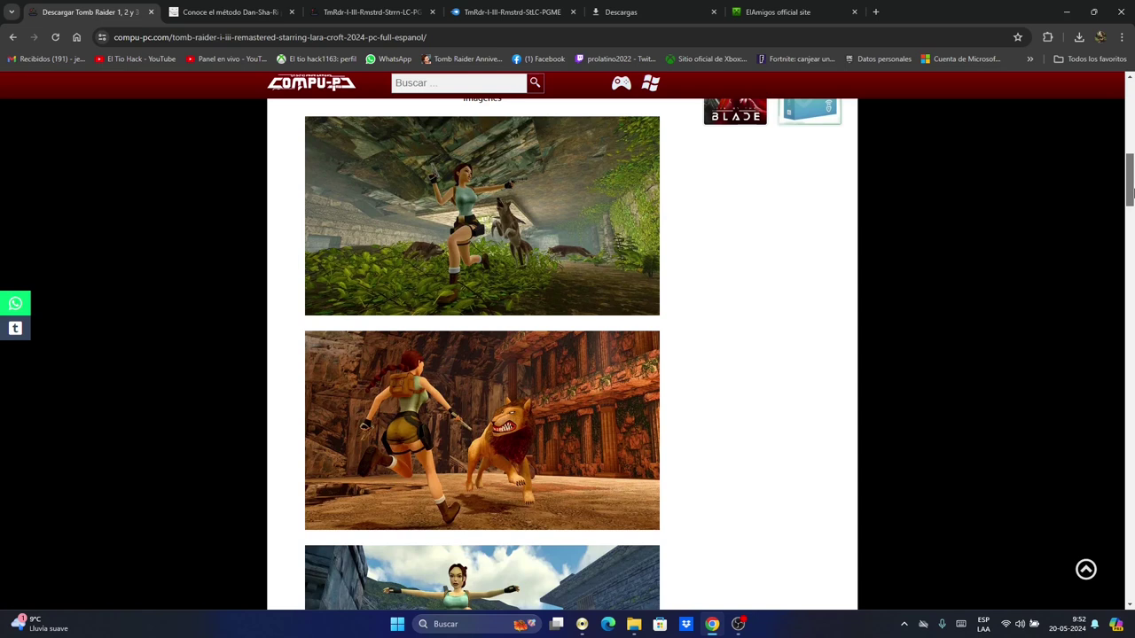
pyautogui.moveTo(1132, 192); pyautogui.dragTo(1133, 207)
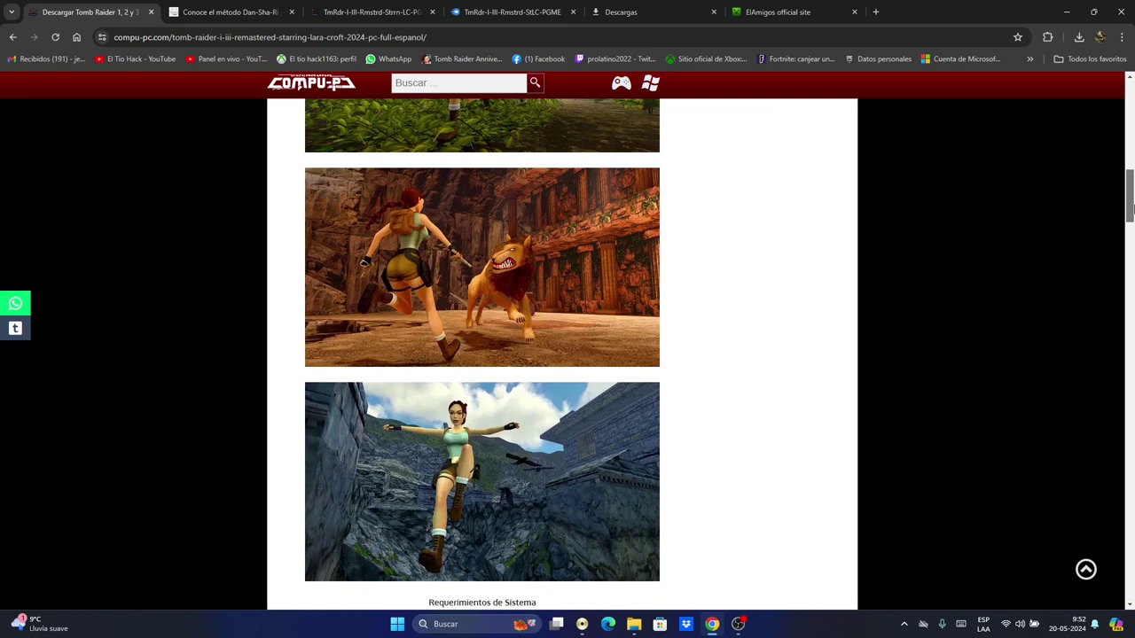
pyautogui.moveTo(1132, 207); pyautogui.dragTo(1133, 229)
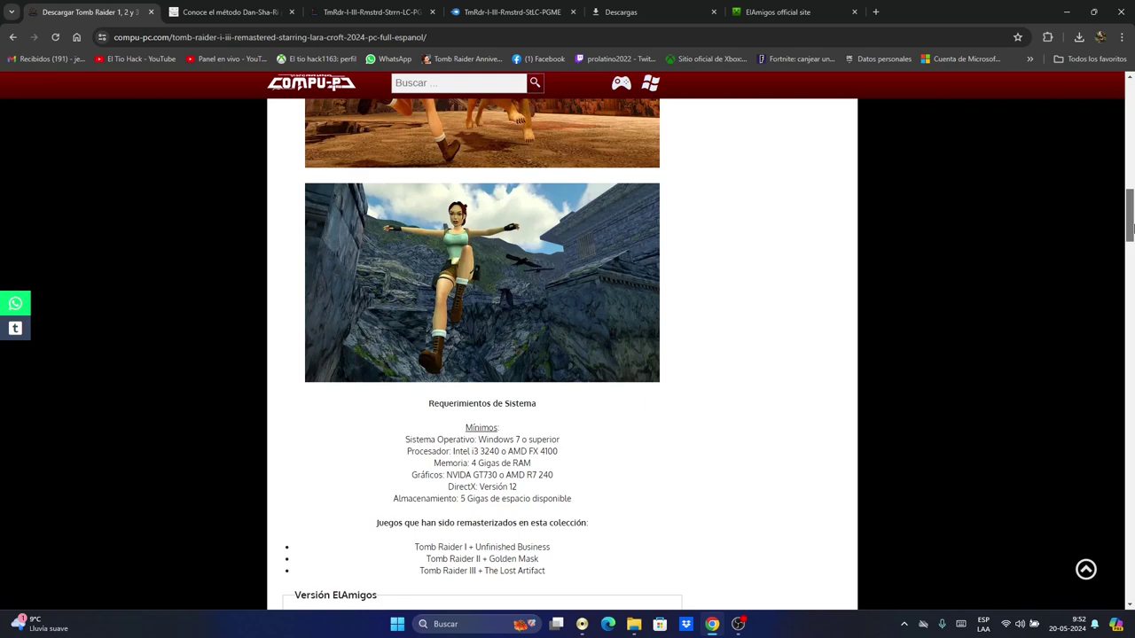
pyautogui.moveTo(1132, 228); pyautogui.dragTo(1132, 106)
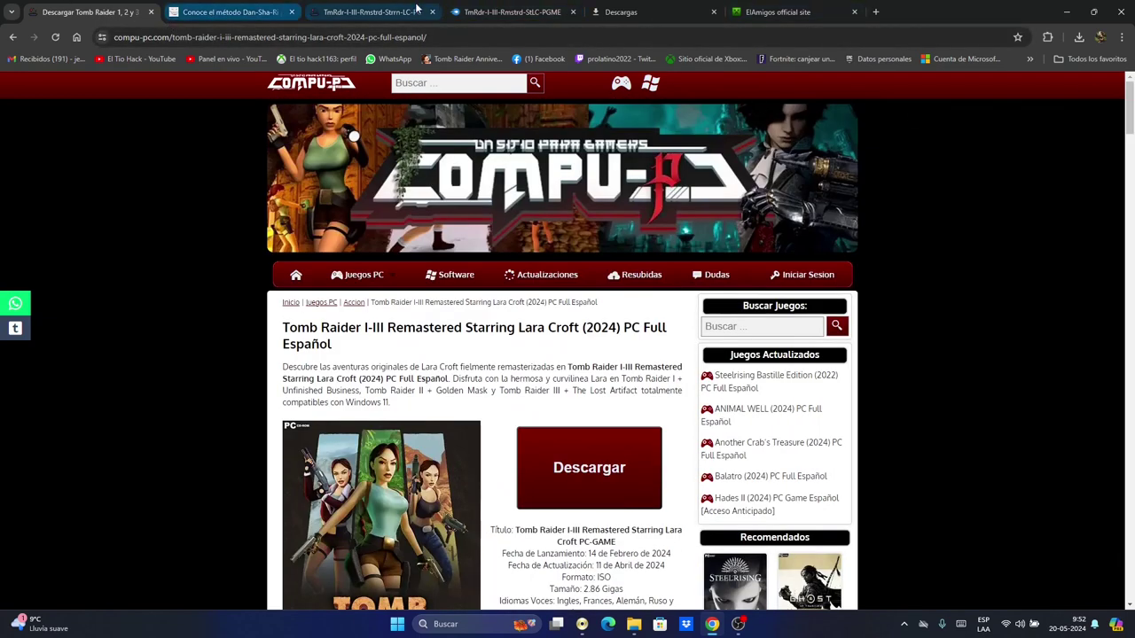
# Review the MediaFire file page, Chrome's download list and the Multipaste link options, ending with the browser minimized
pyautogui.click(549, 14)
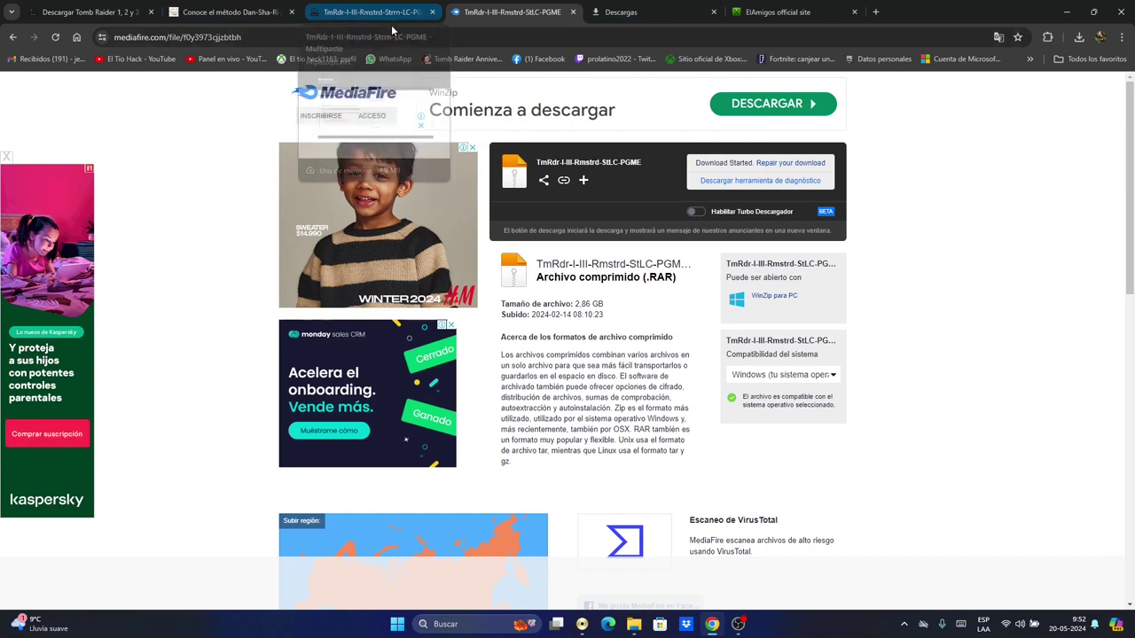
pyautogui.click(636, 14)
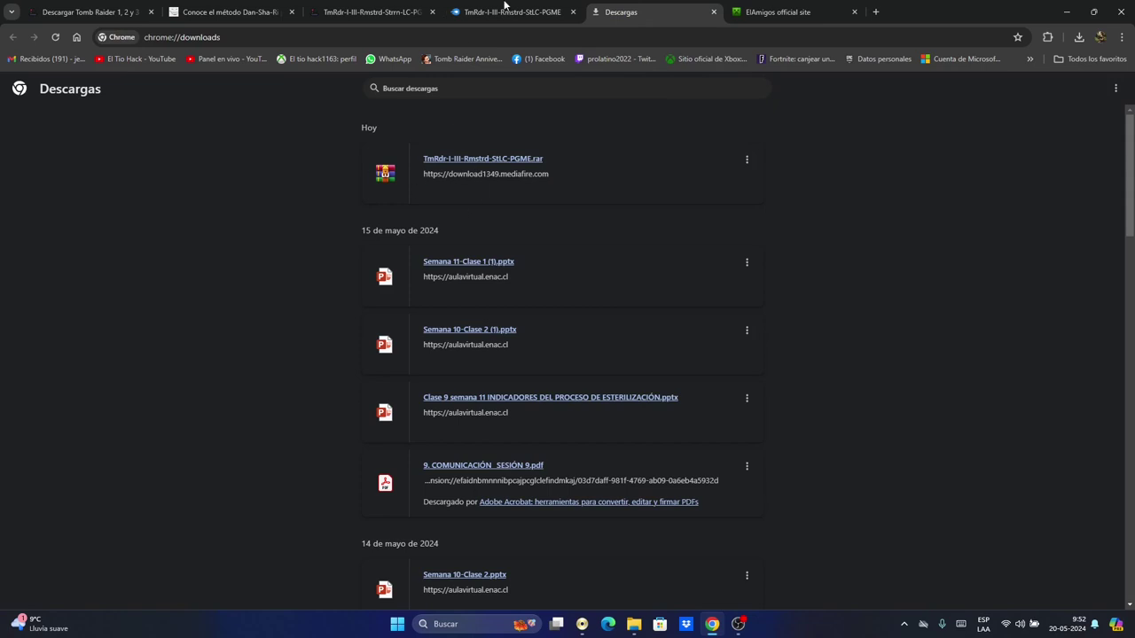
pyautogui.click(371, 16)
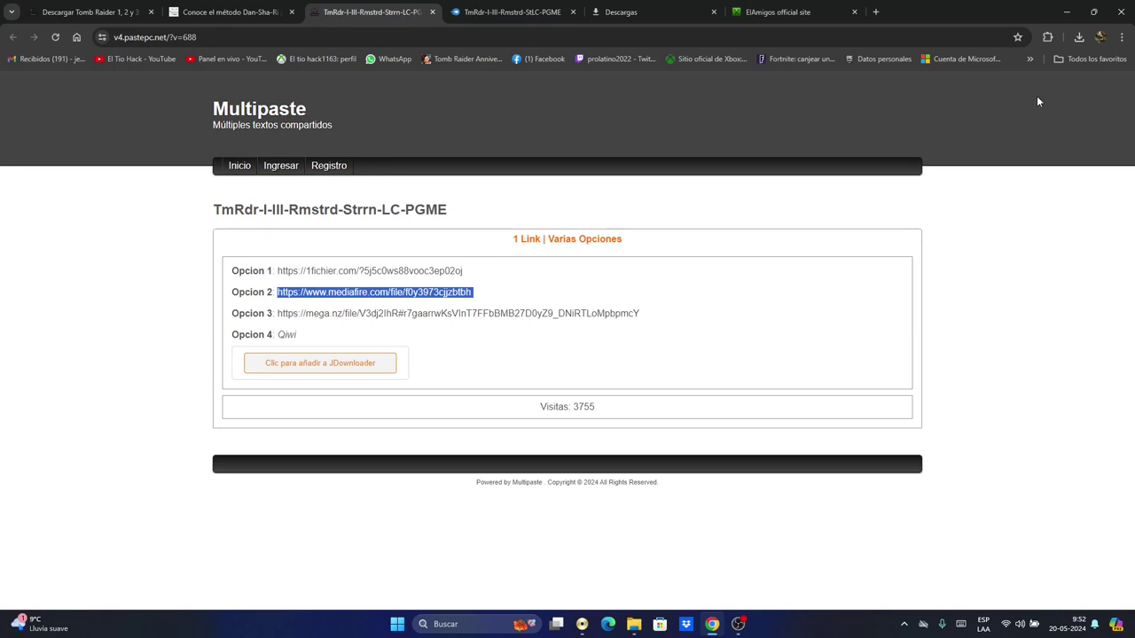
pyautogui.click(1069, 17)
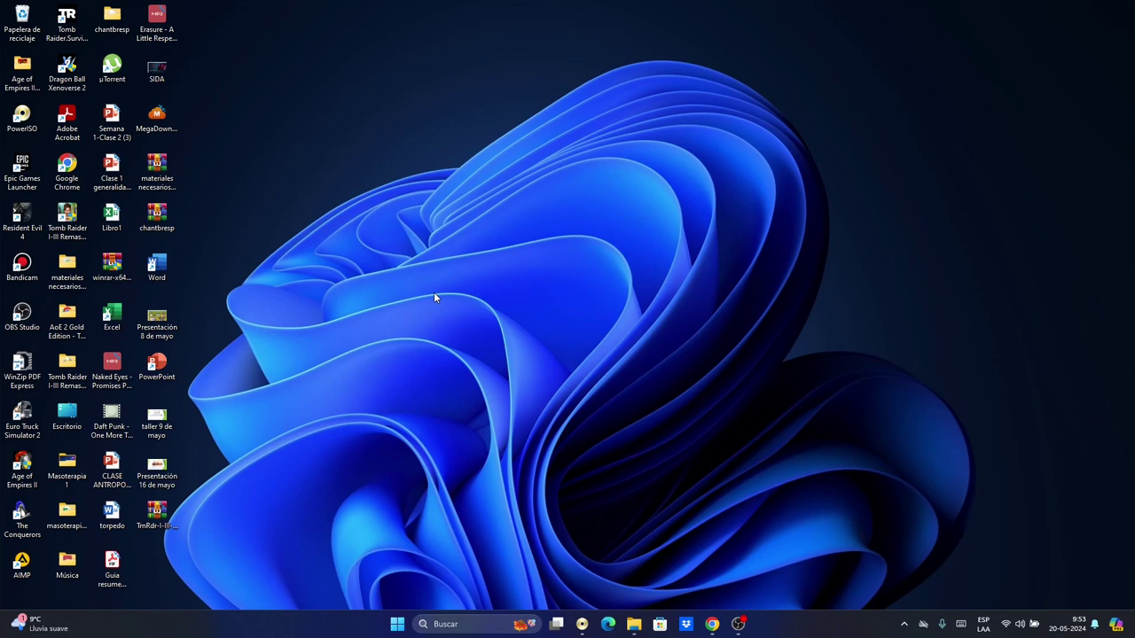
# Locate the TmRdr-I-III-Rmstrd-StLC-PGME archive on the desktop and in the Descargas folder, leaving File Explorer minimized
pyautogui.rightClick(166, 521)
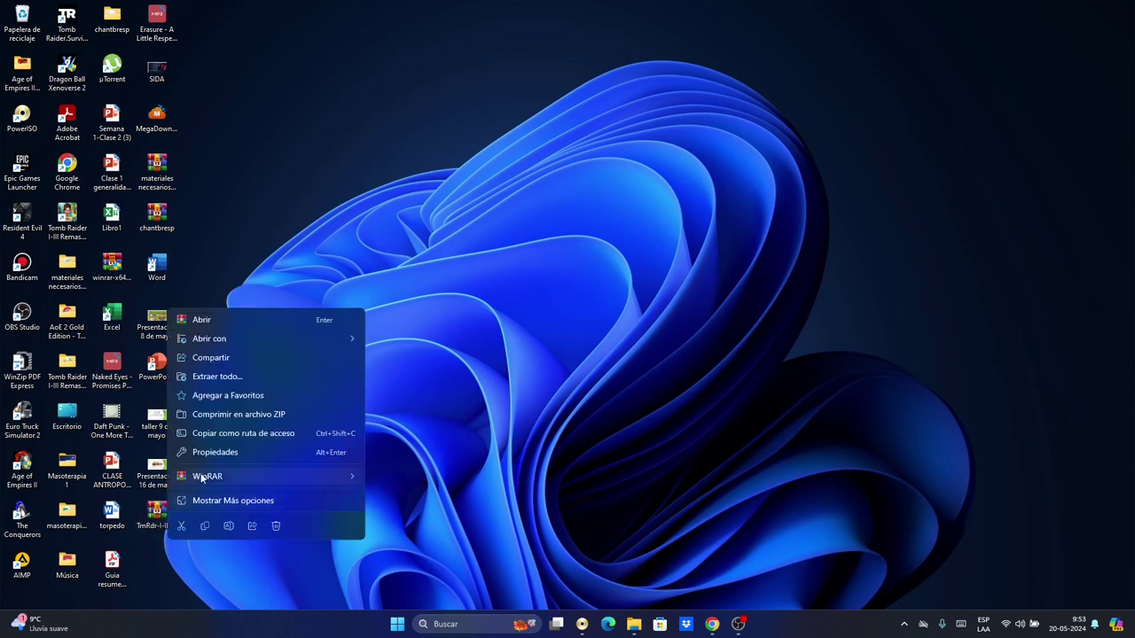
pyautogui.click(158, 517)
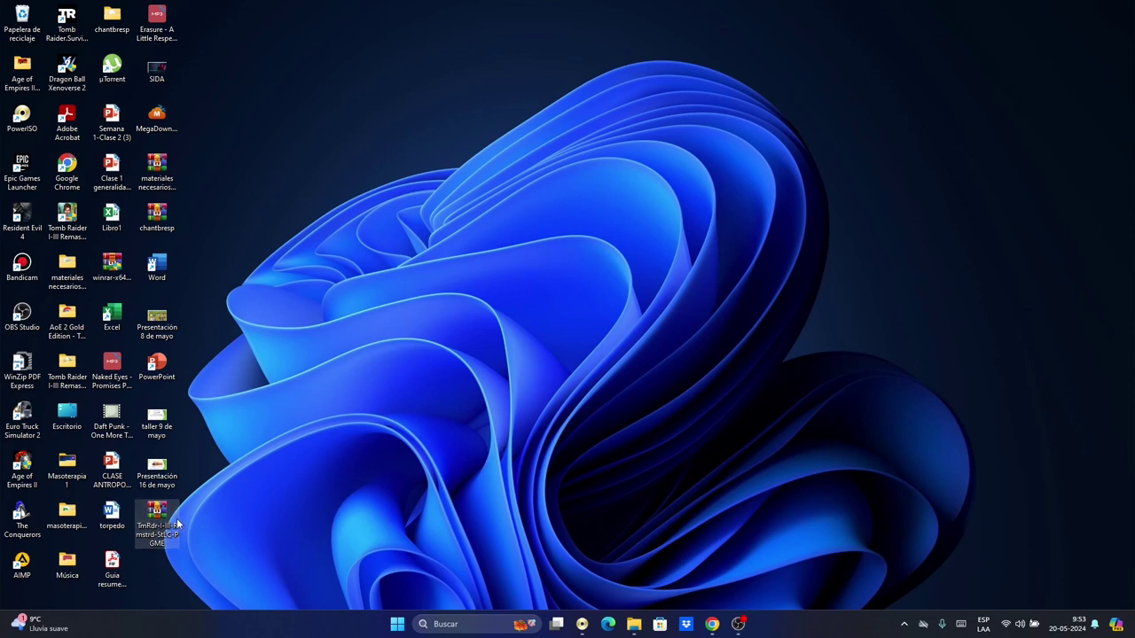
pyautogui.click(633, 625)
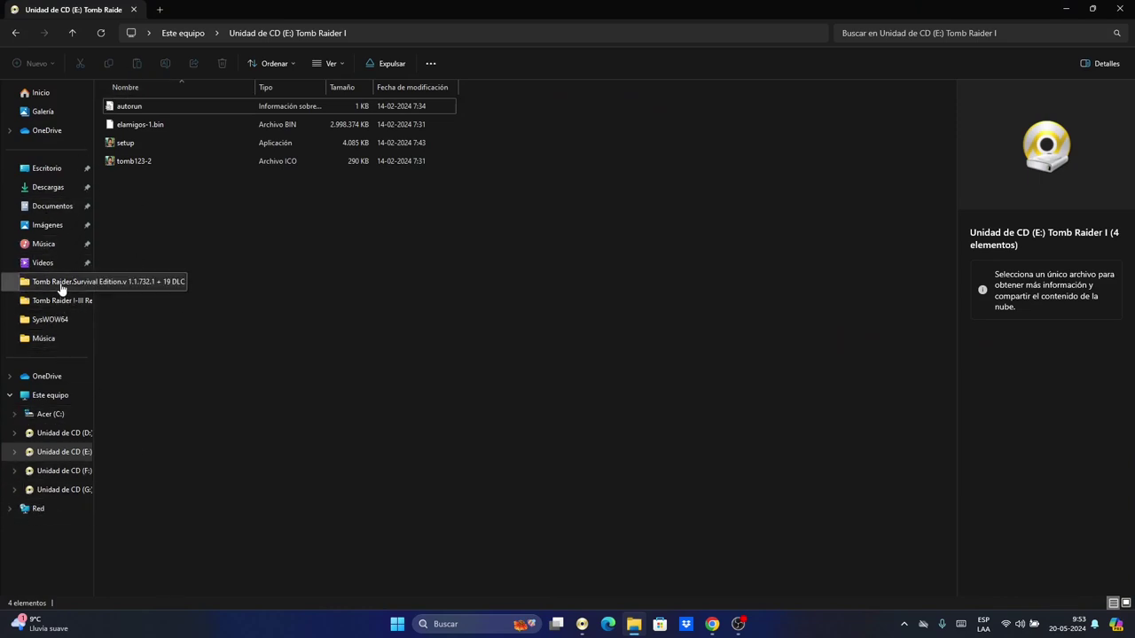
pyautogui.click(60, 193)
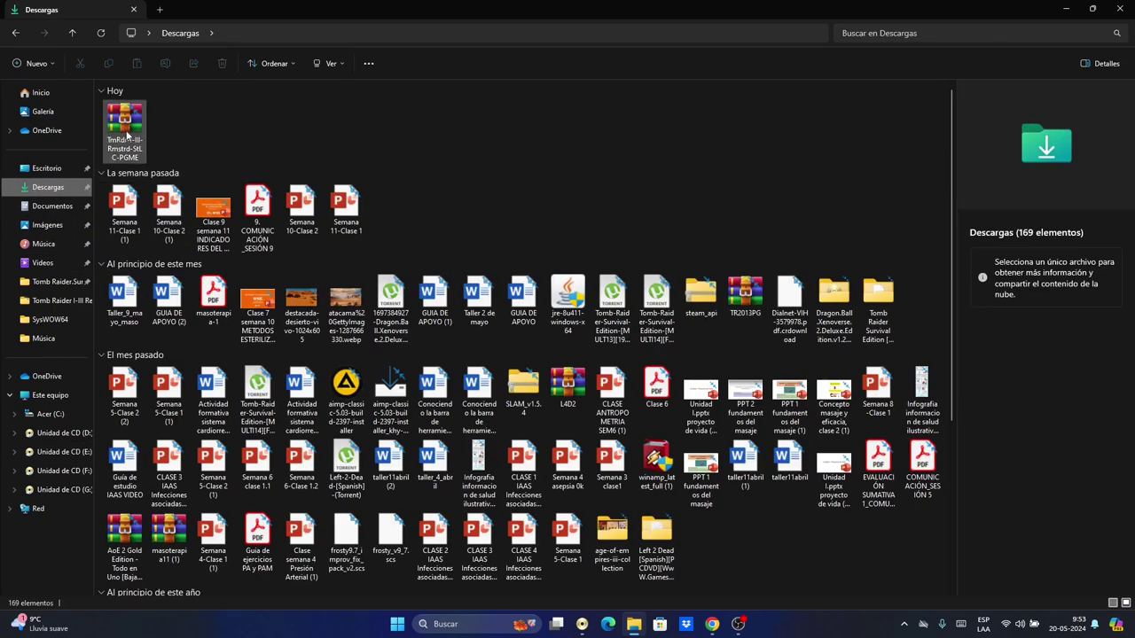
pyautogui.moveTo(127, 133)
pyautogui.mouseDown()
pyautogui.moveTo(220, 167)
pyautogui.moveTo(149, 154)
pyautogui.moveTo(55, 178)
pyautogui.moveTo(93, 153)
pyautogui.moveTo(133, 153)
pyautogui.mouseUp()
pyautogui.click(1066, 9)
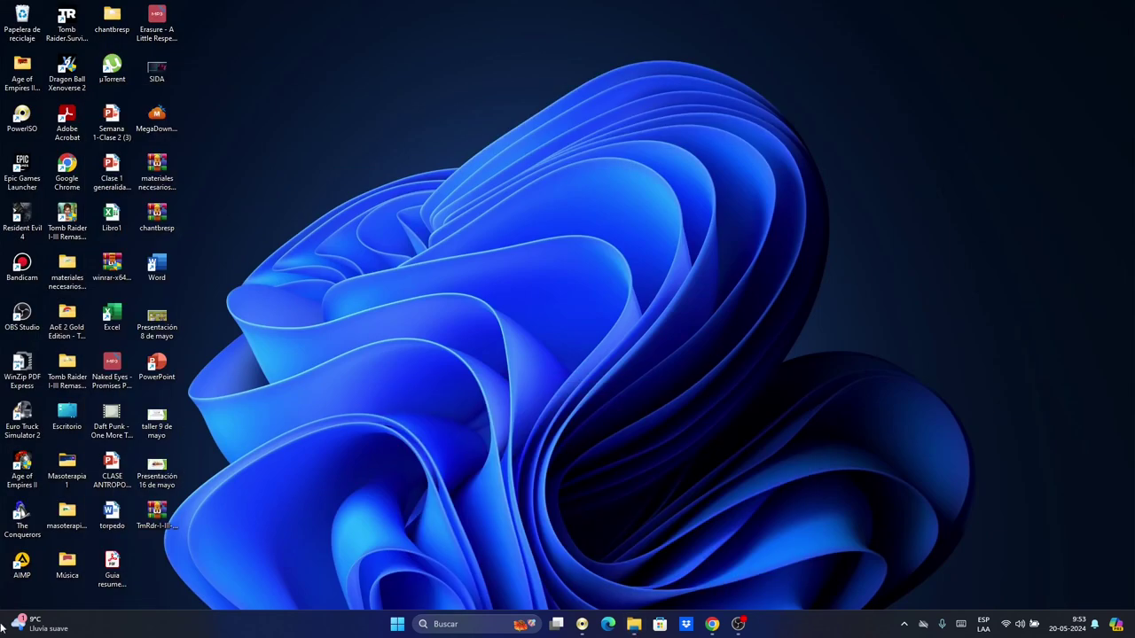
# Try to extract the TmRdr-I-III-Rmstrd-StLC-PGME archive directly onto the desktop with WinRAR
pyautogui.moveTo(158, 522)
pyautogui.mouseDown()
pyautogui.moveTo(233, 528)
pyautogui.moveTo(162, 521)
pyautogui.mouseUp()
pyautogui.rightClick(161, 517)
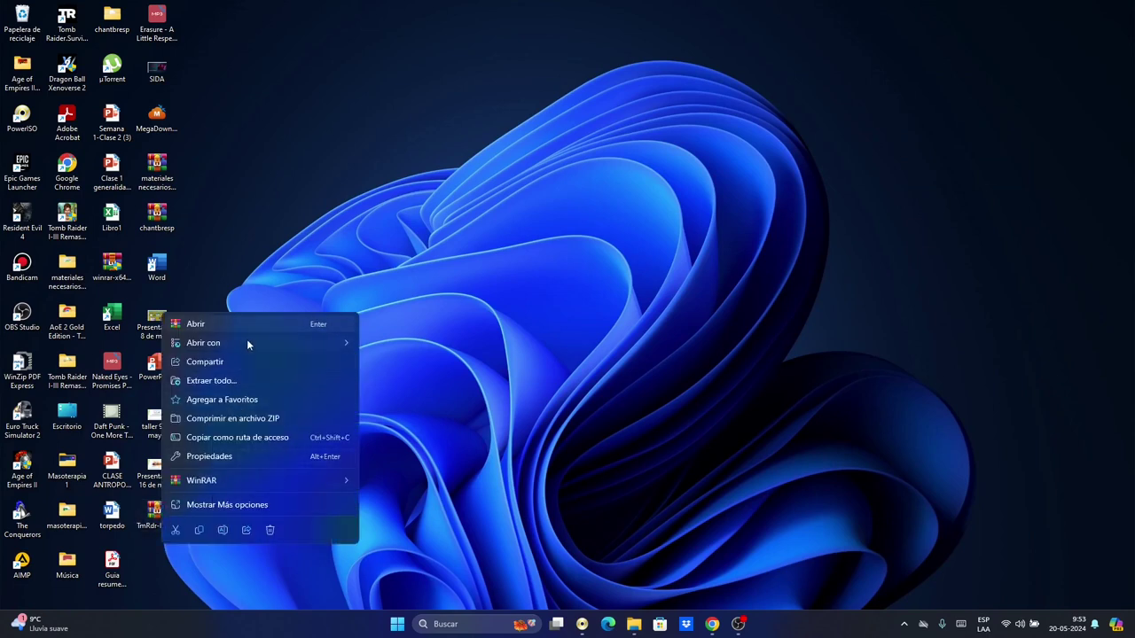
pyautogui.moveTo(259, 485)
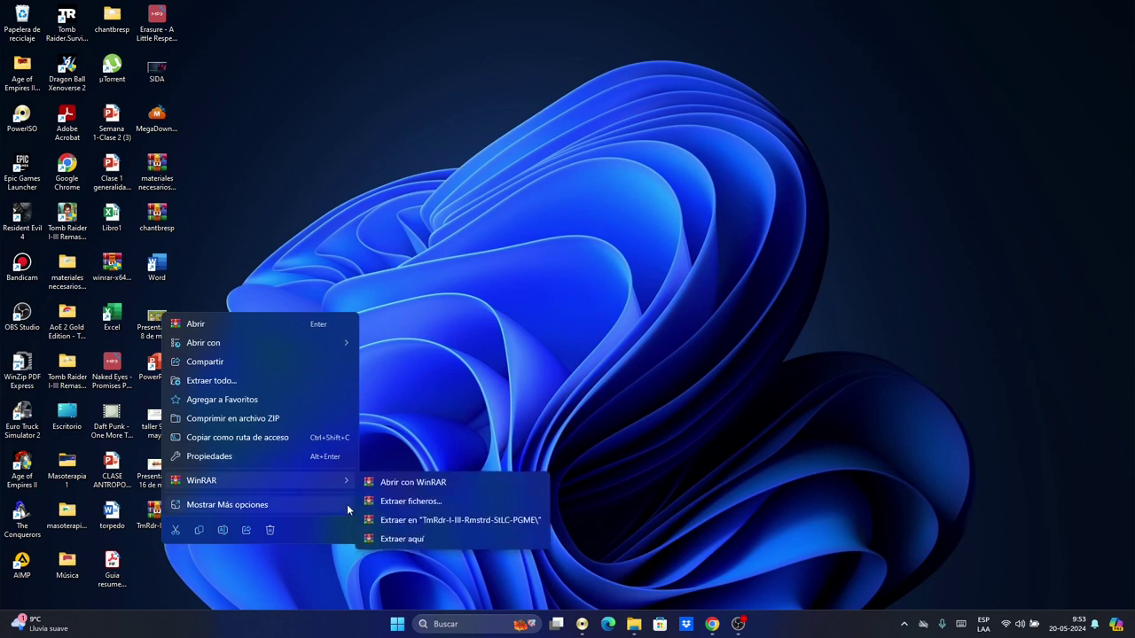
pyautogui.click(418, 539)
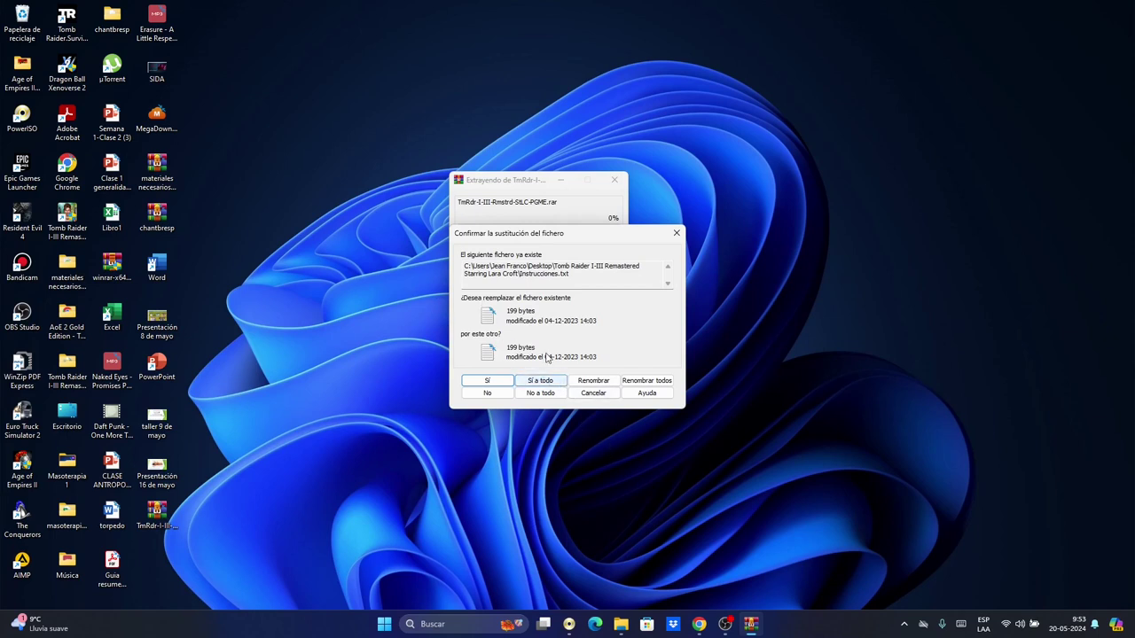
pyautogui.click(677, 234)
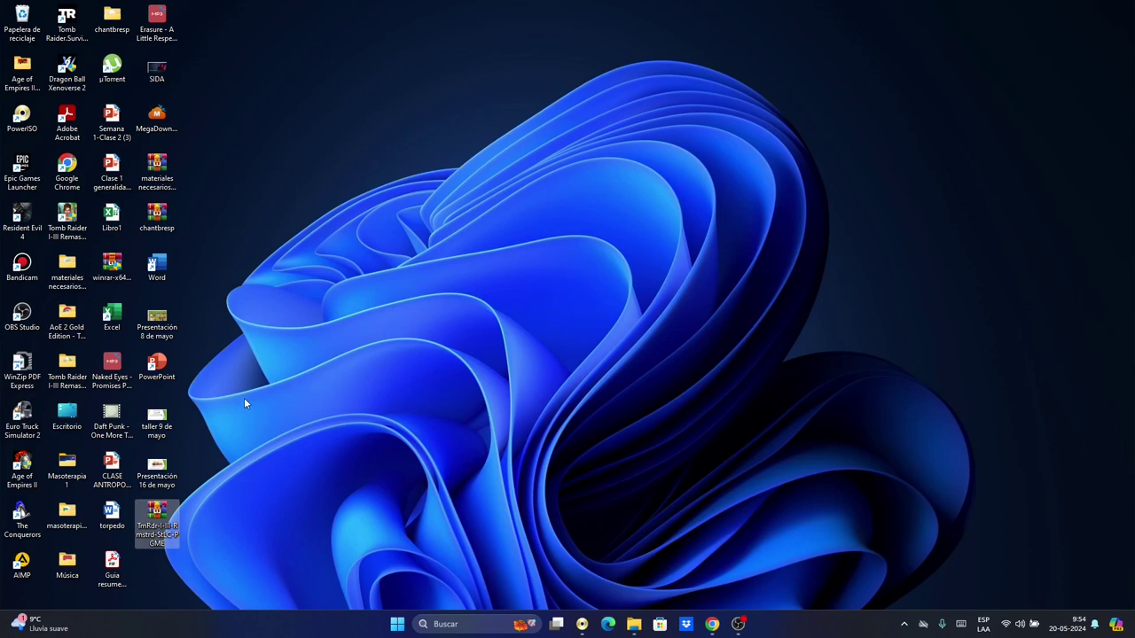
# Open the desktop folder Tomb Raider I-III Remastered Starring Lara Croft and check the PowerISO image file inside
pyautogui.doubleClick(82, 377)
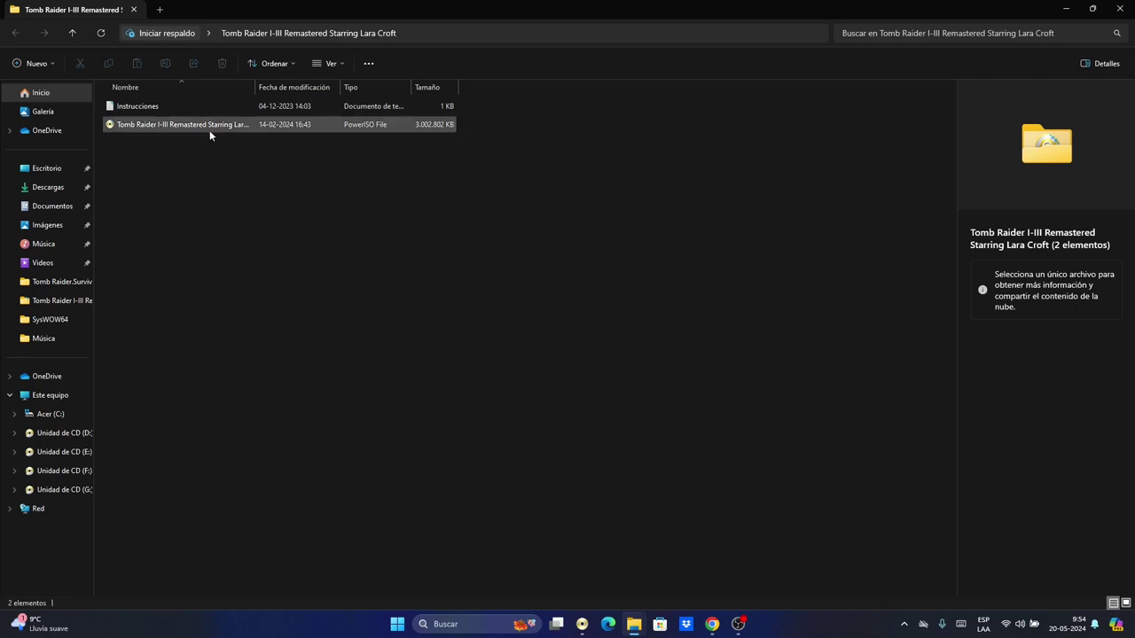
pyautogui.click(164, 125)
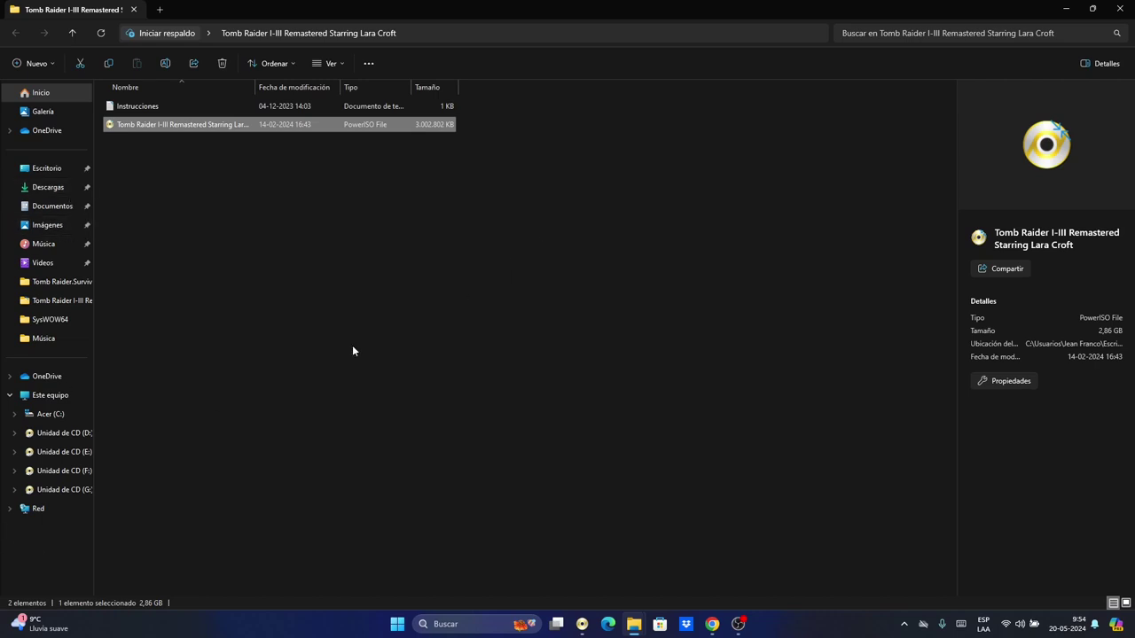
pyautogui.click(533, 242)
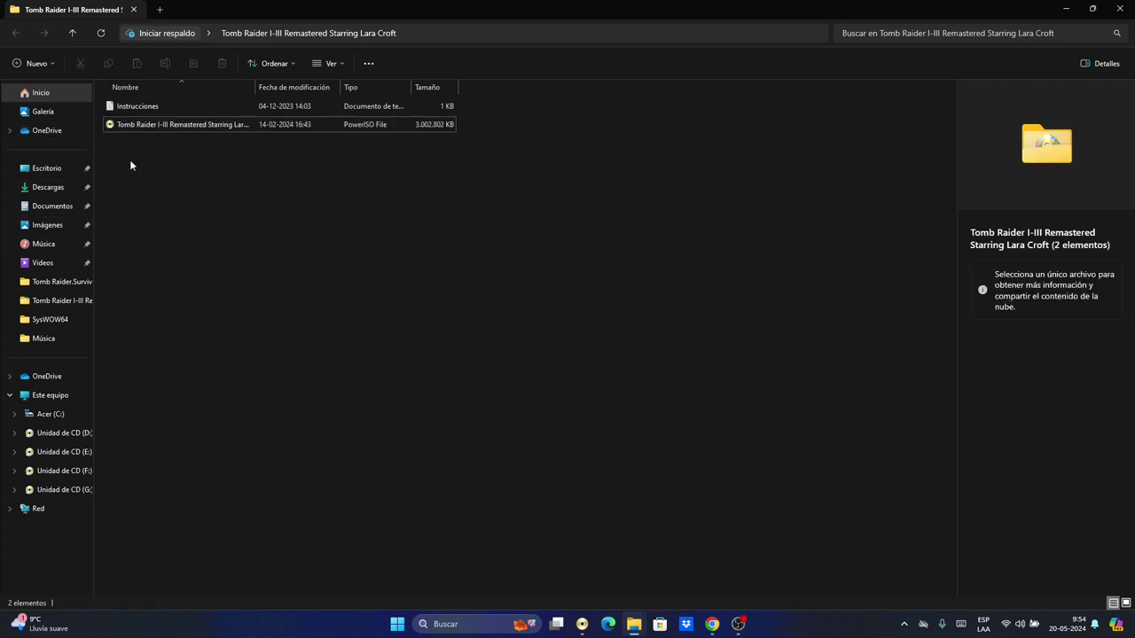
# Read the Instrucciones text file, close it, and review the open-with options for the Tomb Raider I-III Remastered image
pyautogui.doubleClick(153, 107)
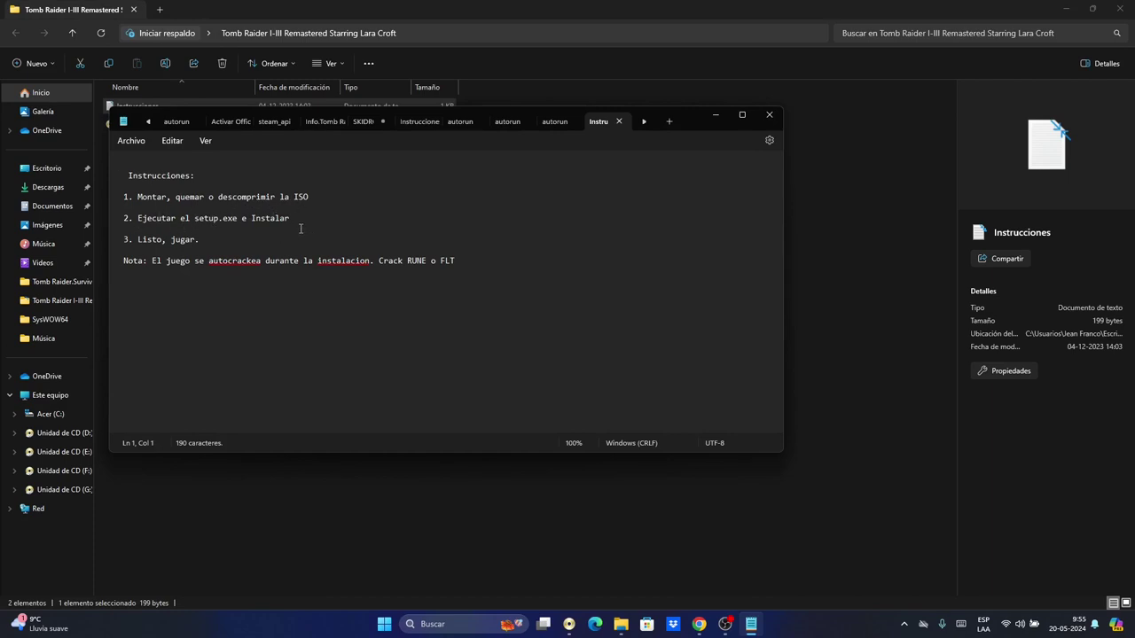
pyautogui.click(767, 118)
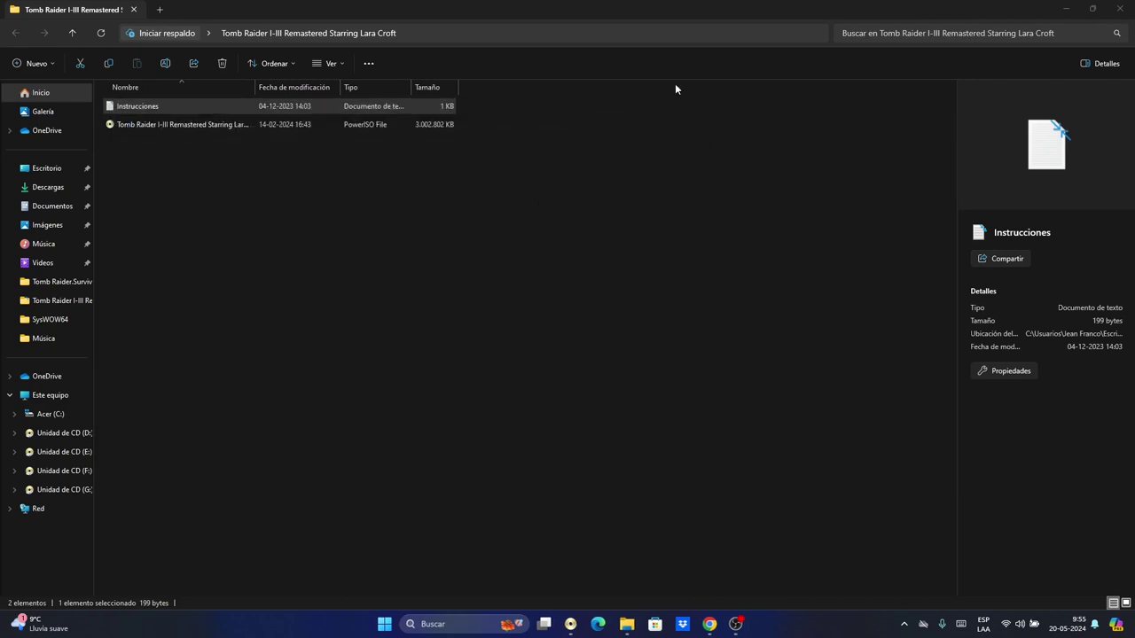
pyautogui.click(149, 128)
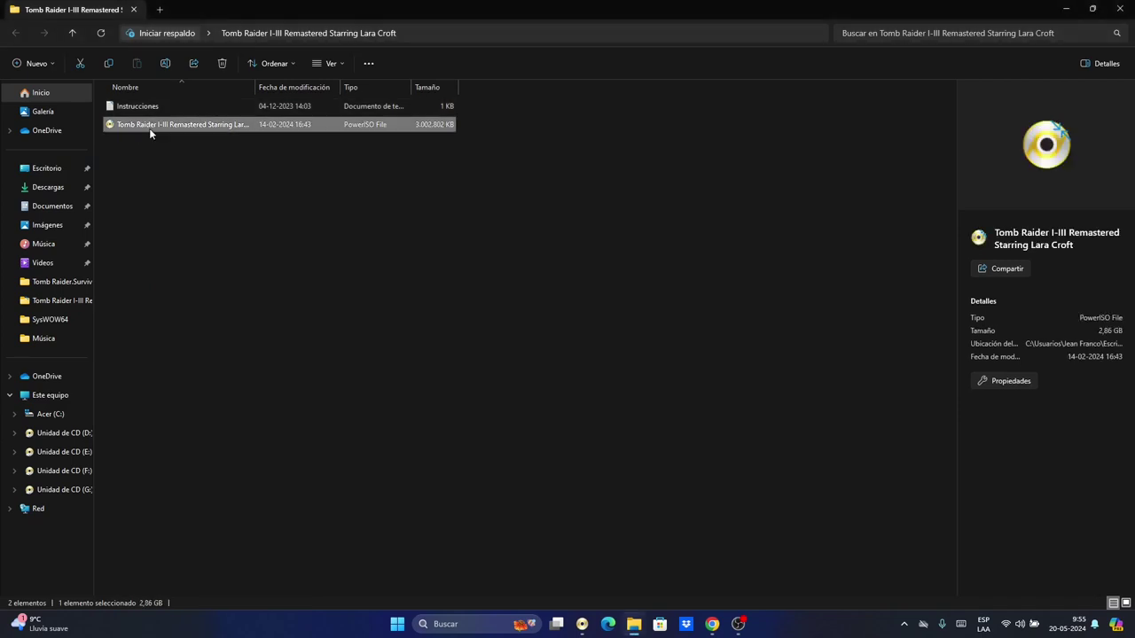
pyautogui.rightClick(149, 127)
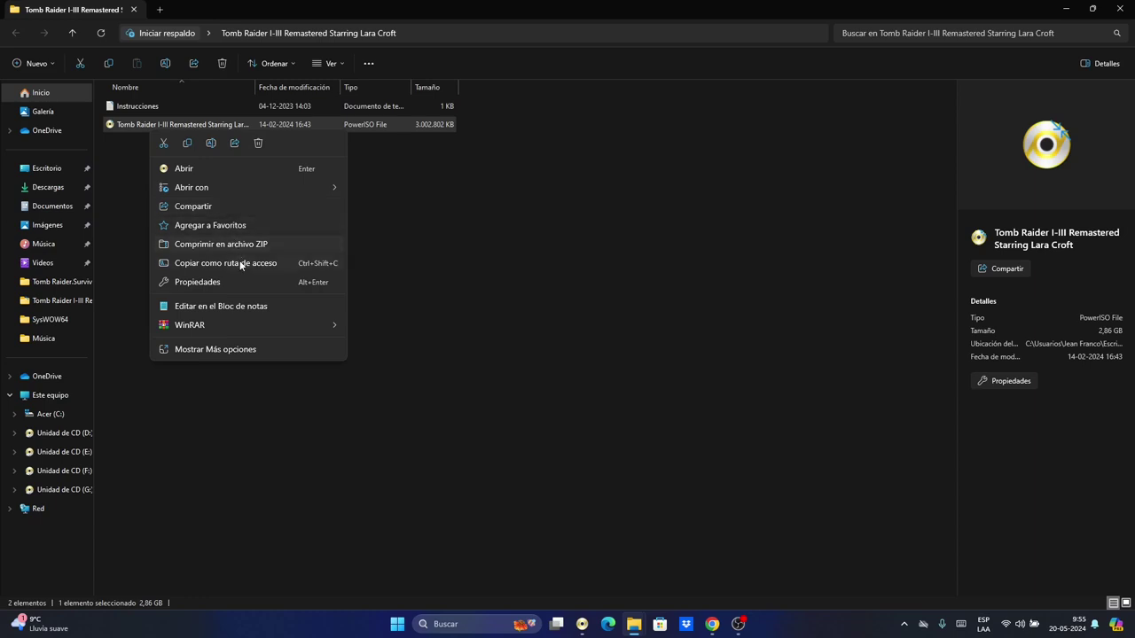
pyautogui.moveTo(261, 321)
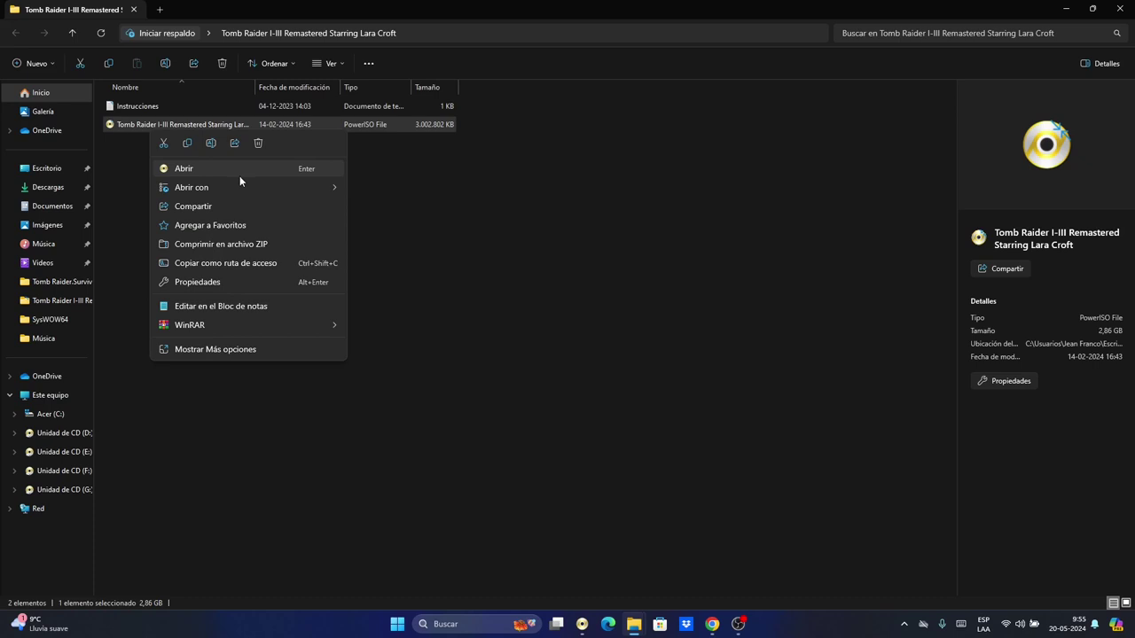
pyautogui.moveTo(245, 182)
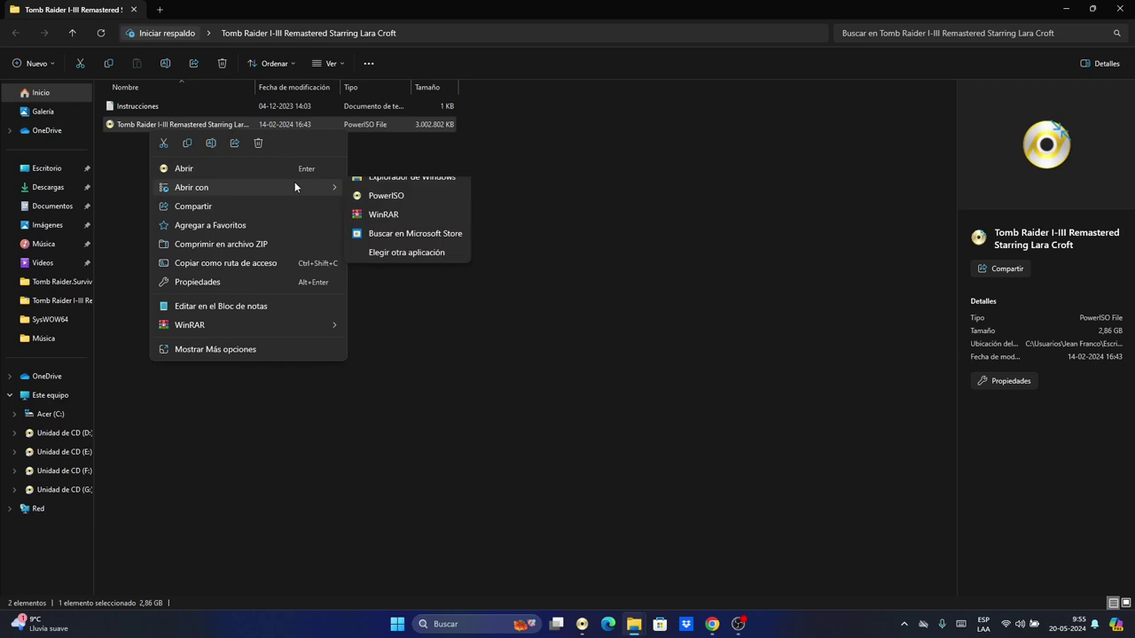
pyautogui.click(678, 404)
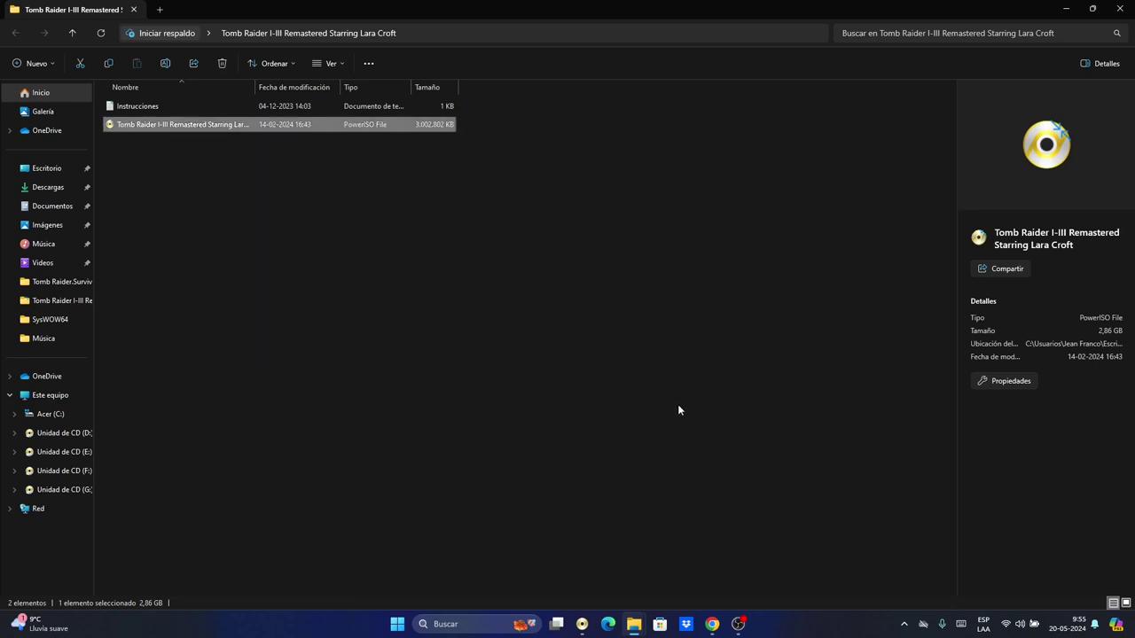
pyautogui.click(678, 406)
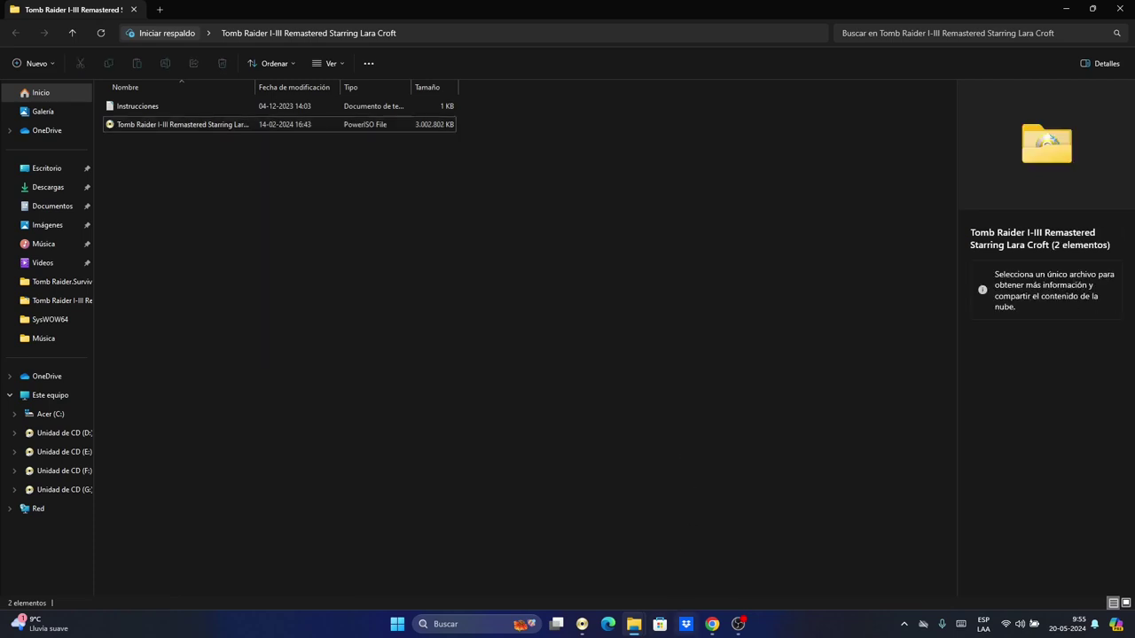
# Check which virtual drive holds the Tomb Raider image in PowerISO's mount options, then clear the windows to show the desktop
pyautogui.click(583, 625)
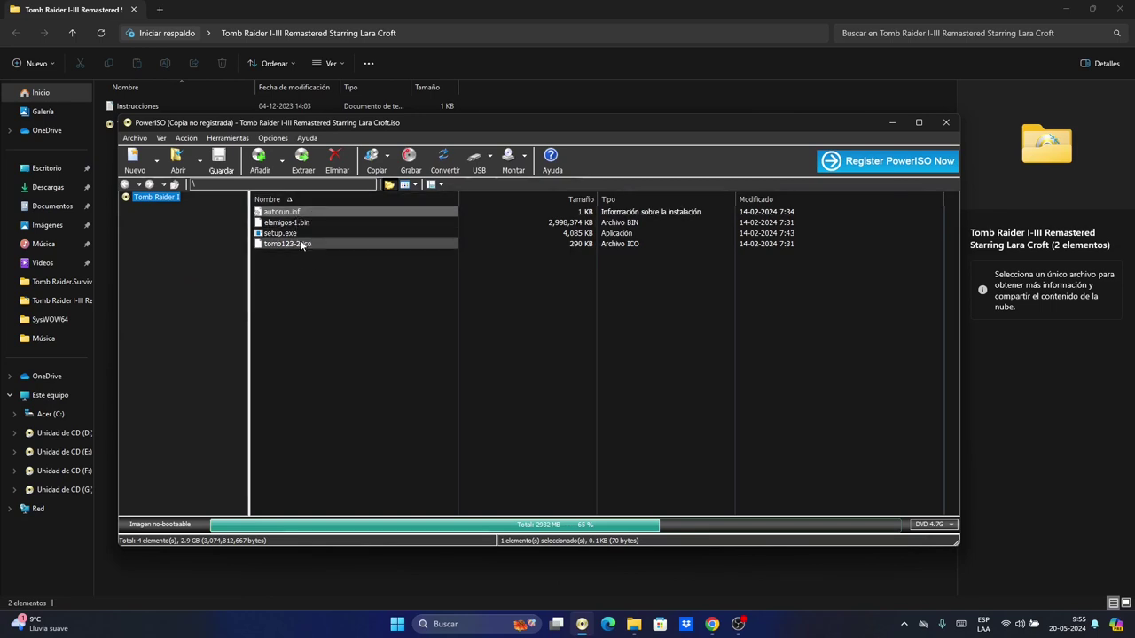
pyautogui.click(522, 161)
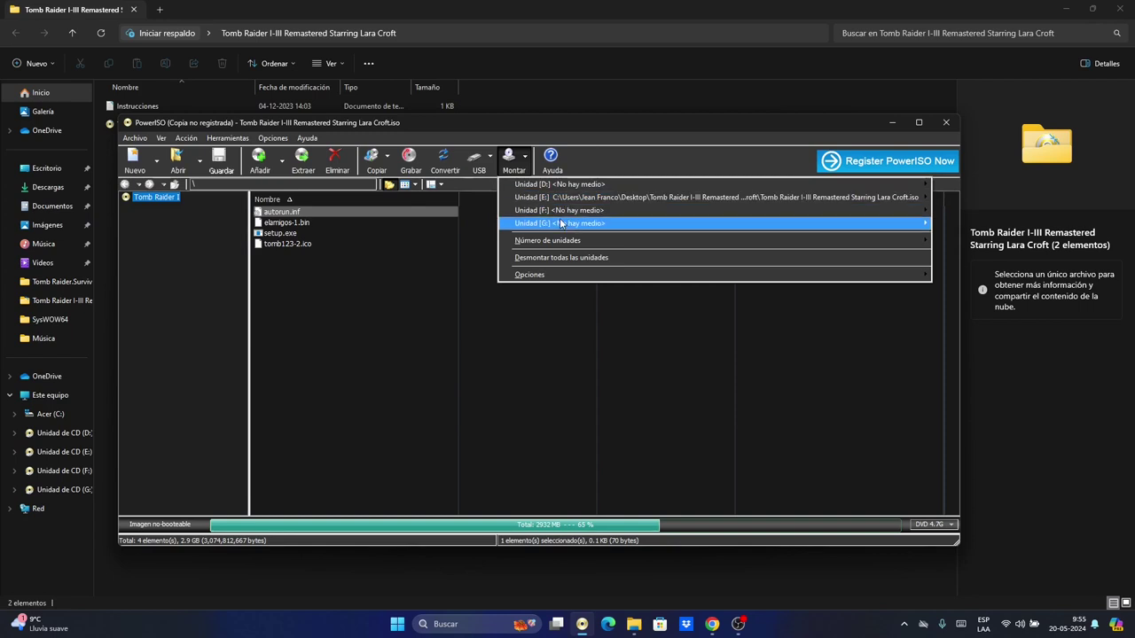
pyautogui.moveTo(555, 188)
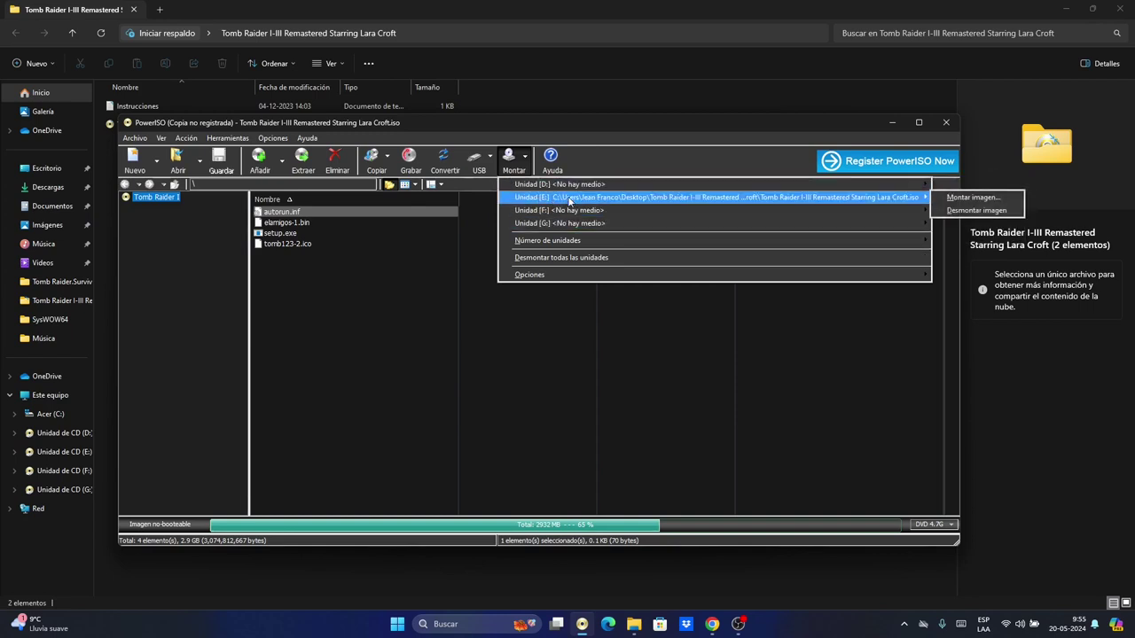
pyautogui.moveTo(537, 214)
pyautogui.click(816, 393)
pyautogui.click(945, 123)
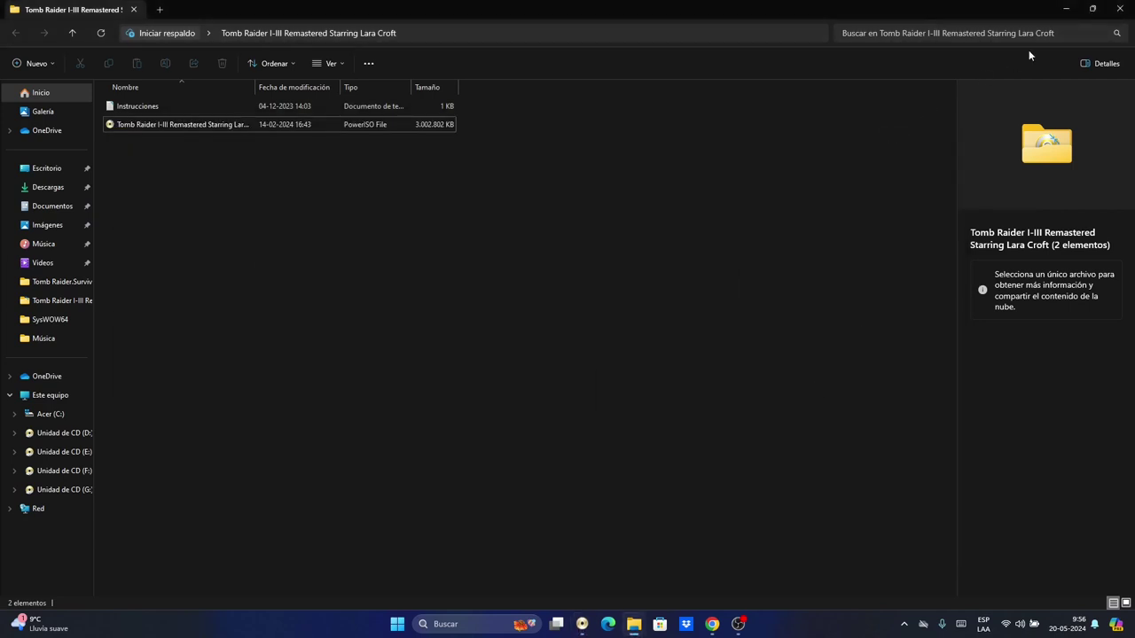
pyautogui.click(1067, 9)
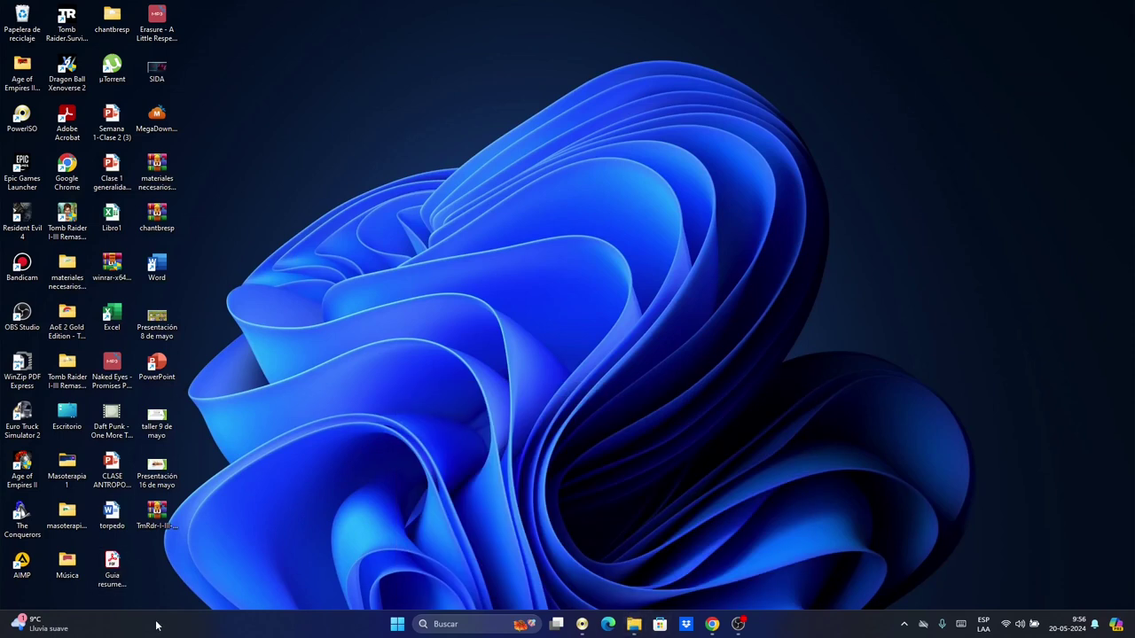
# Open the Tomb Raider I-III Remastered Starring Lara Croft image with PowerISO, continuing without registration
pyautogui.moveTo(634, 625)
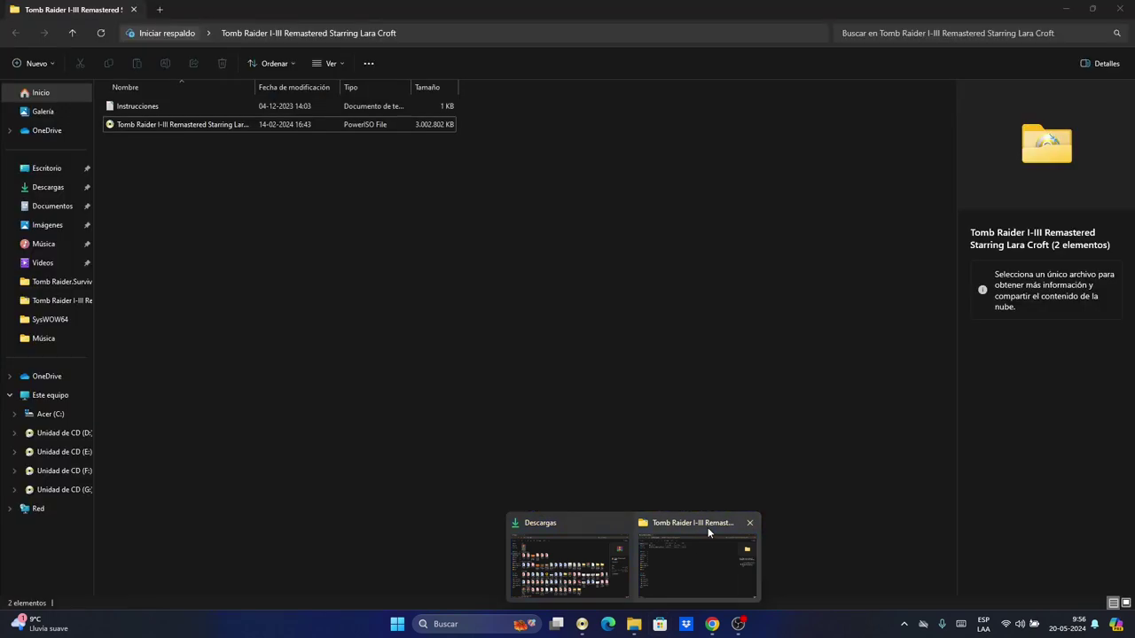
pyautogui.click(707, 527)
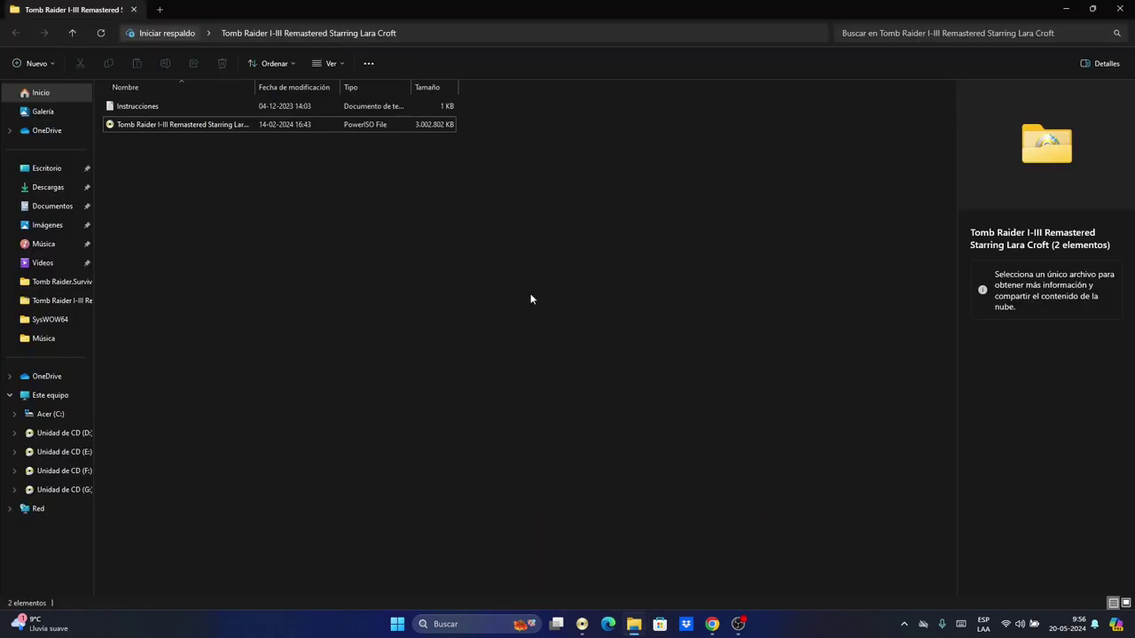
pyautogui.click(221, 125)
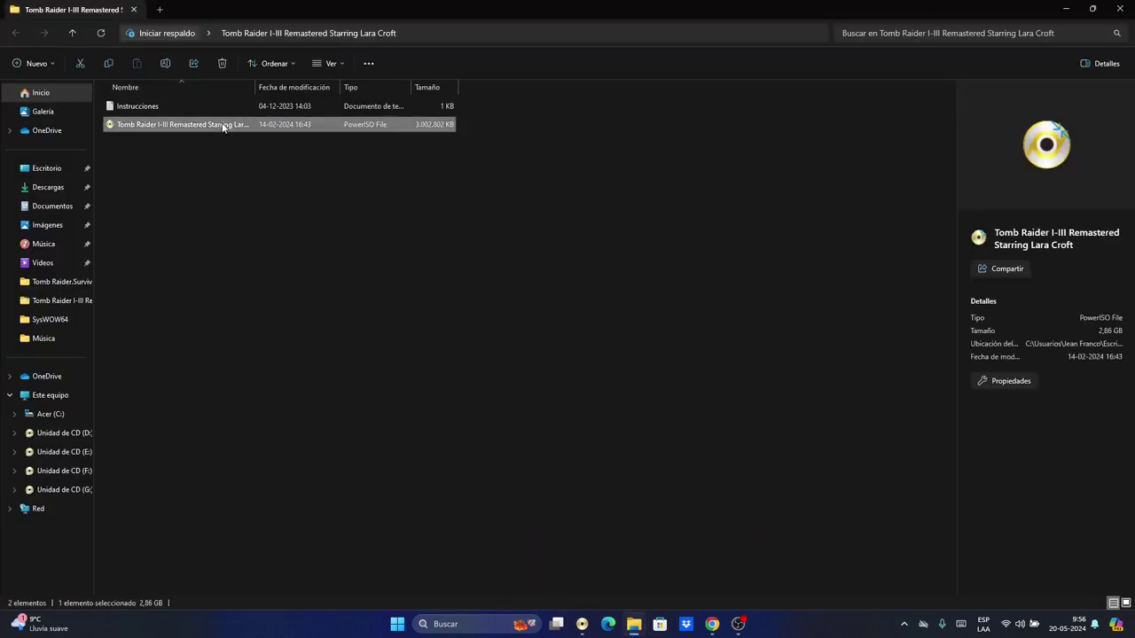
pyautogui.rightClick(222, 127)
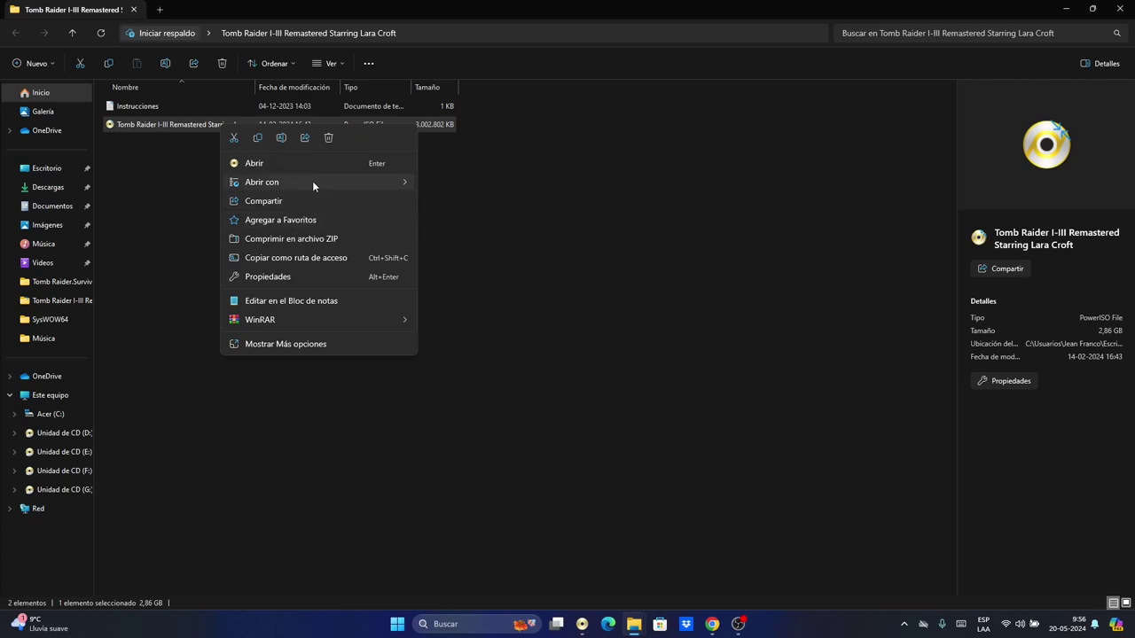
pyautogui.moveTo(313, 181)
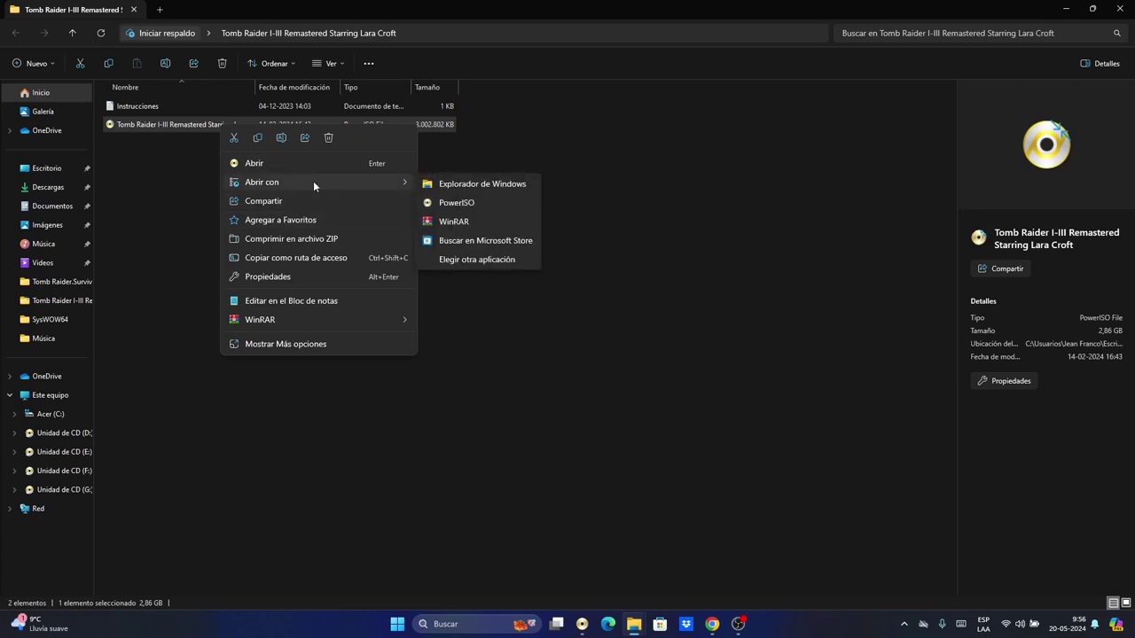
pyautogui.click(475, 203)
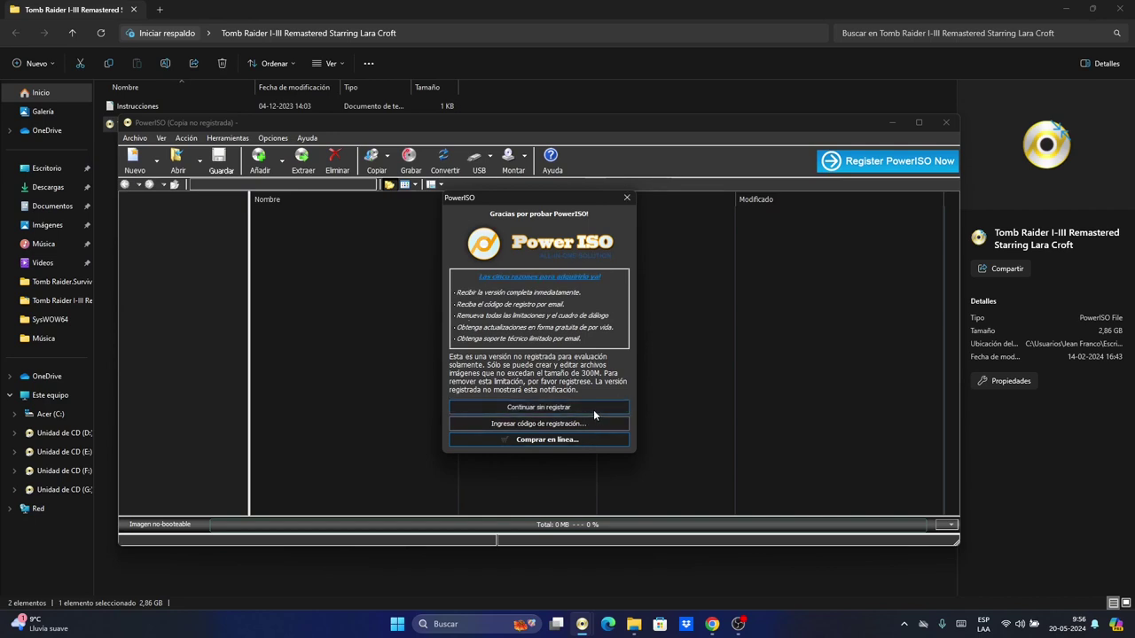
pyautogui.click(594, 409)
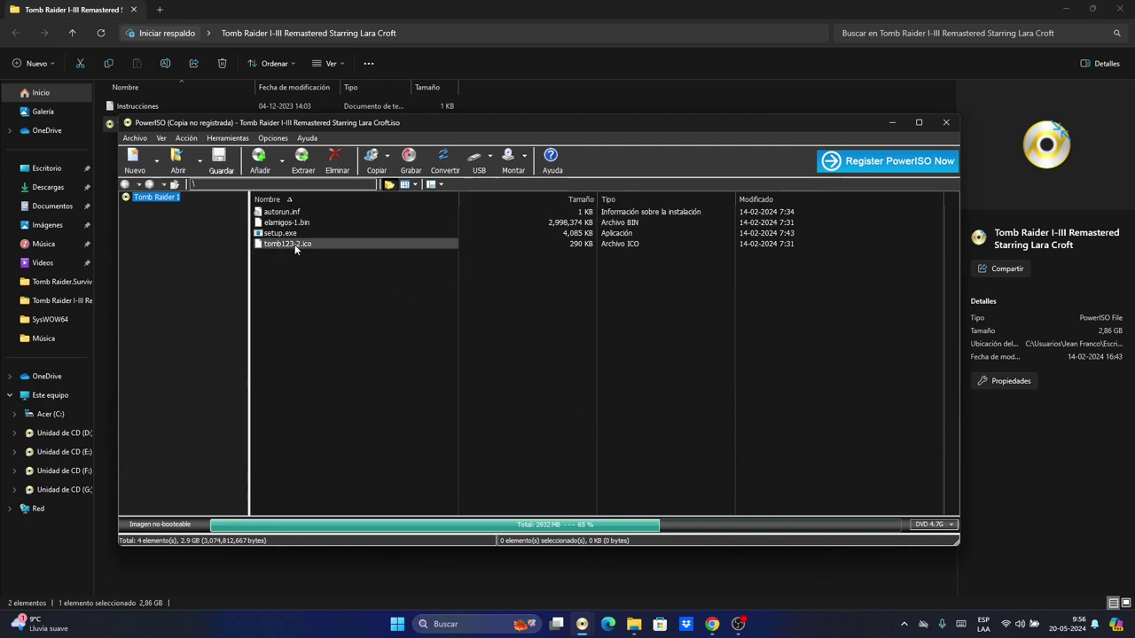
# Review PowerISO's mount options for drives D: to G:, ending with PowerISO and File Explorer minimized
pyautogui.click(513, 166)
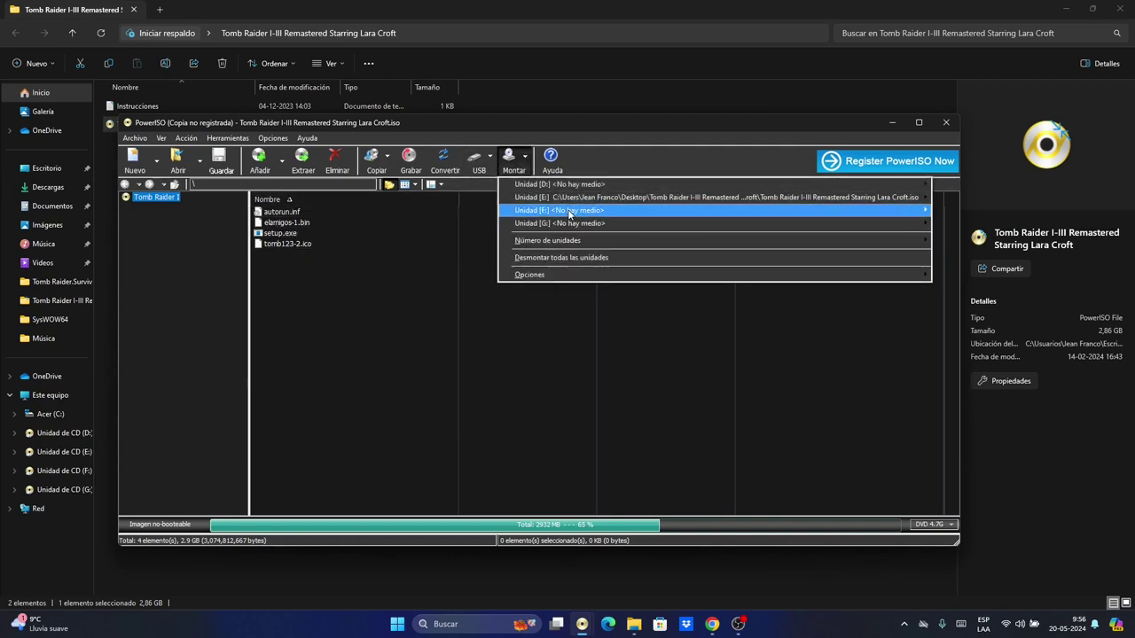
pyautogui.moveTo(571, 189)
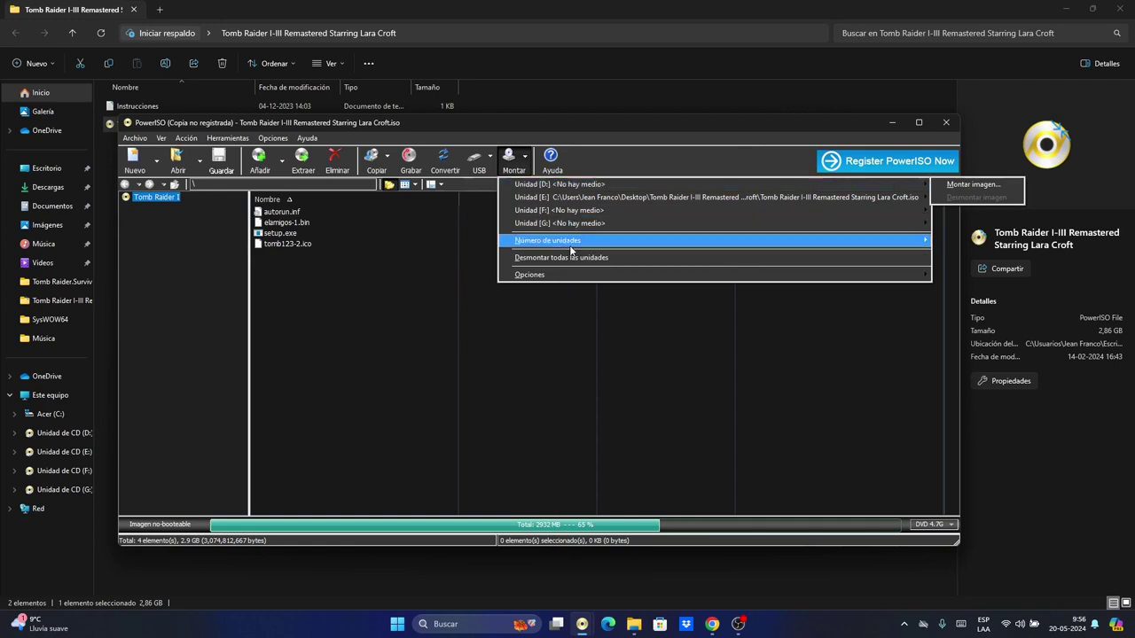
pyautogui.click(403, 342)
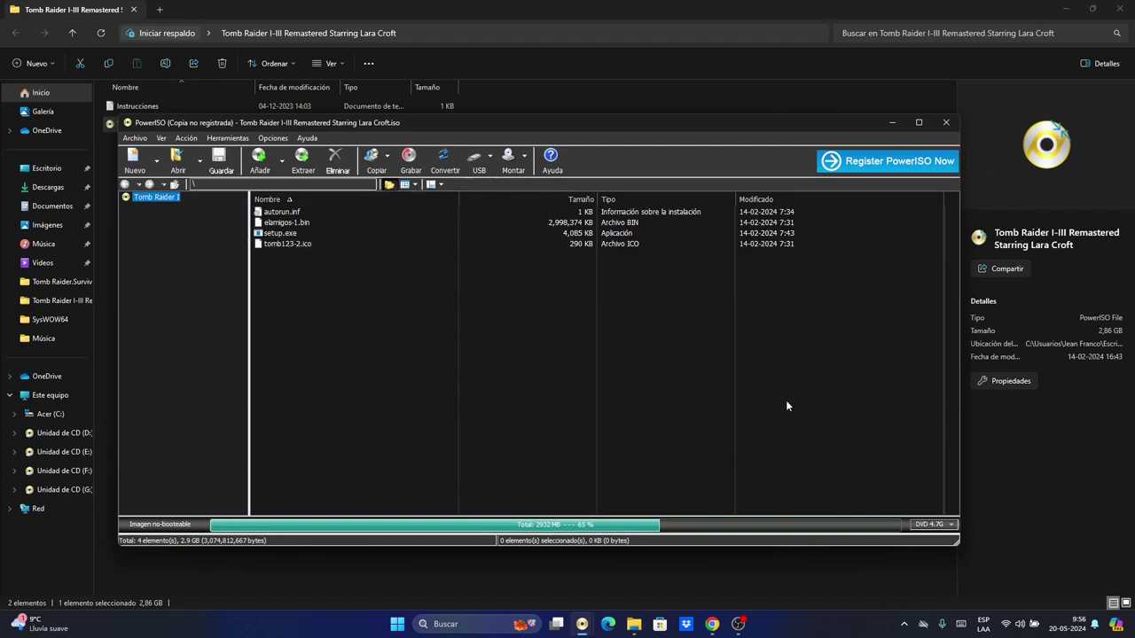
pyautogui.click(890, 123)
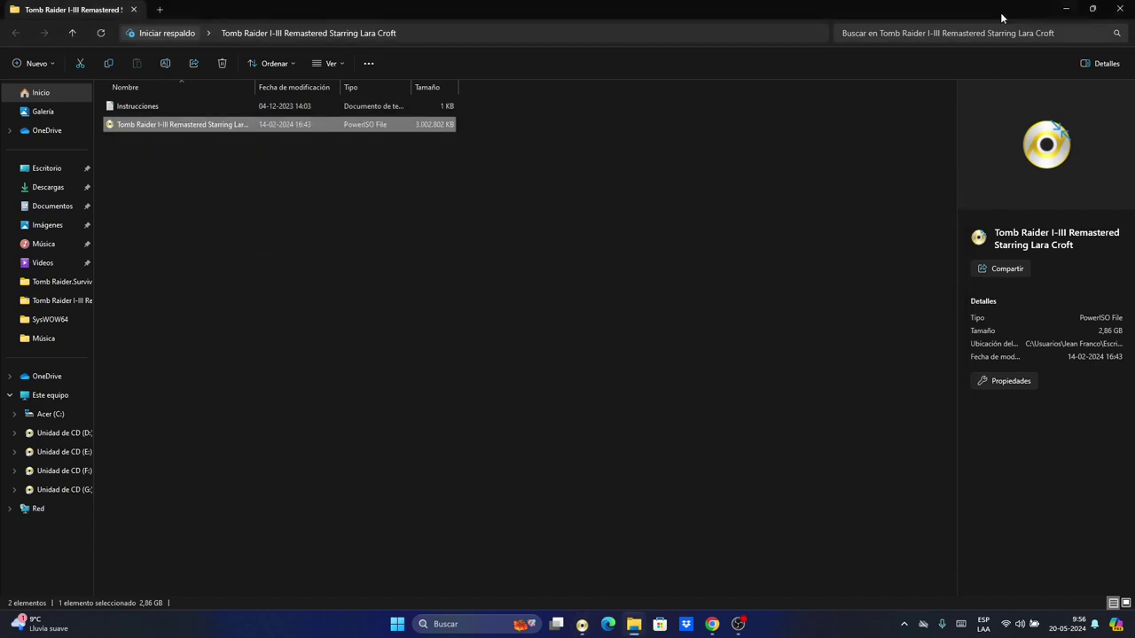
pyautogui.click(1065, 9)
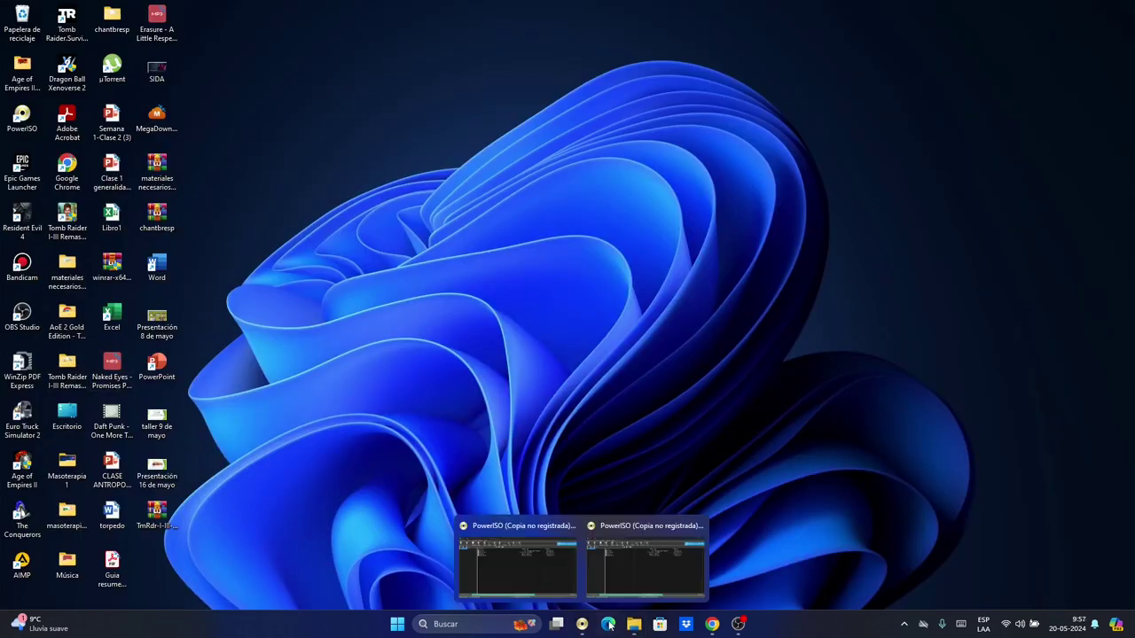
# Launch the installer from the mounted Tomb Raider I disc on drive E: under Este equipo, with Español as installation language
pyautogui.moveTo(634, 626)
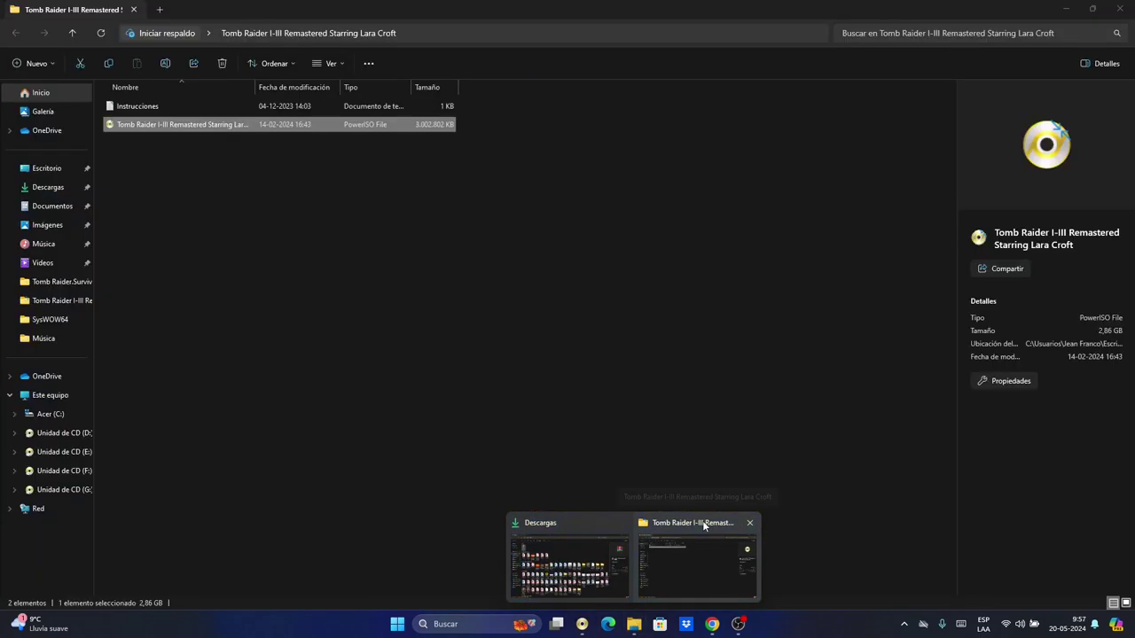
pyautogui.click(704, 525)
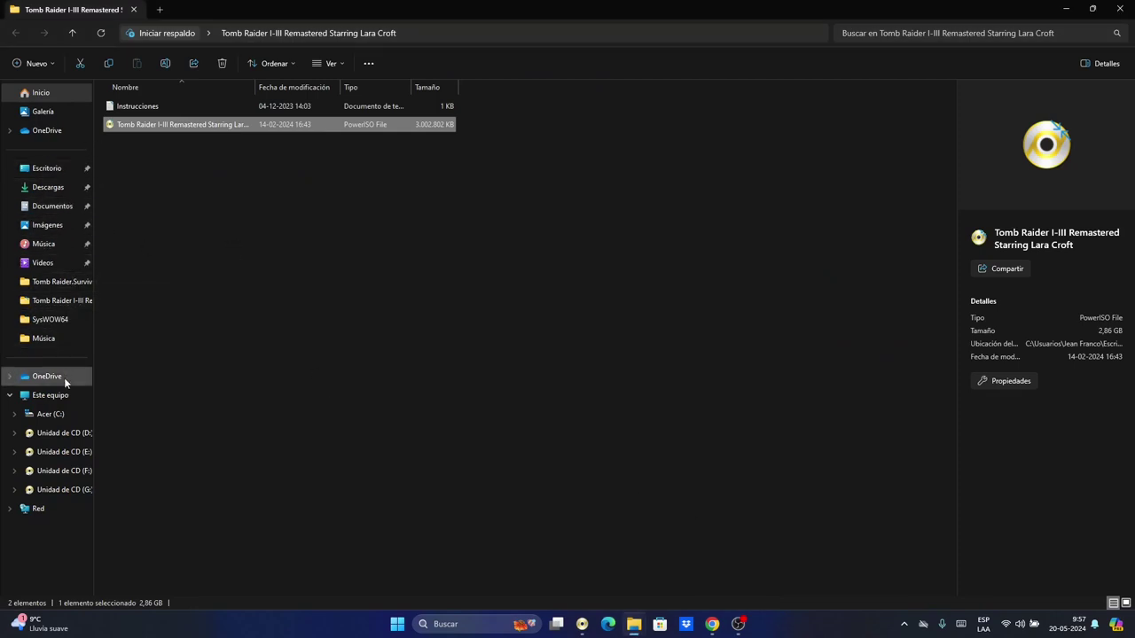
pyautogui.click(57, 414)
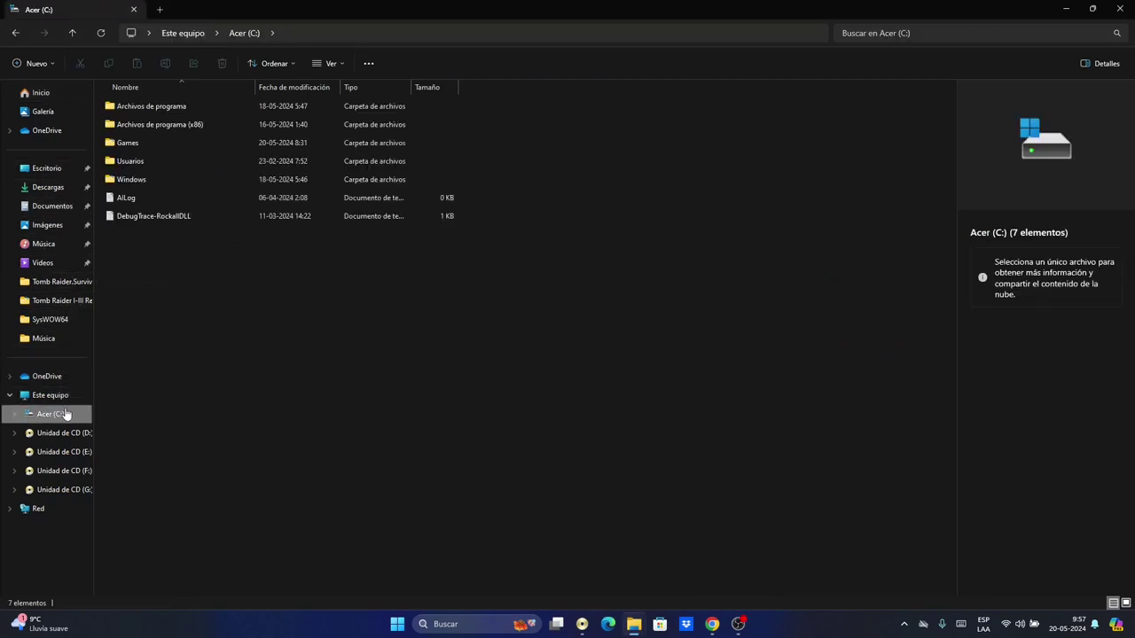
pyautogui.click(50, 396)
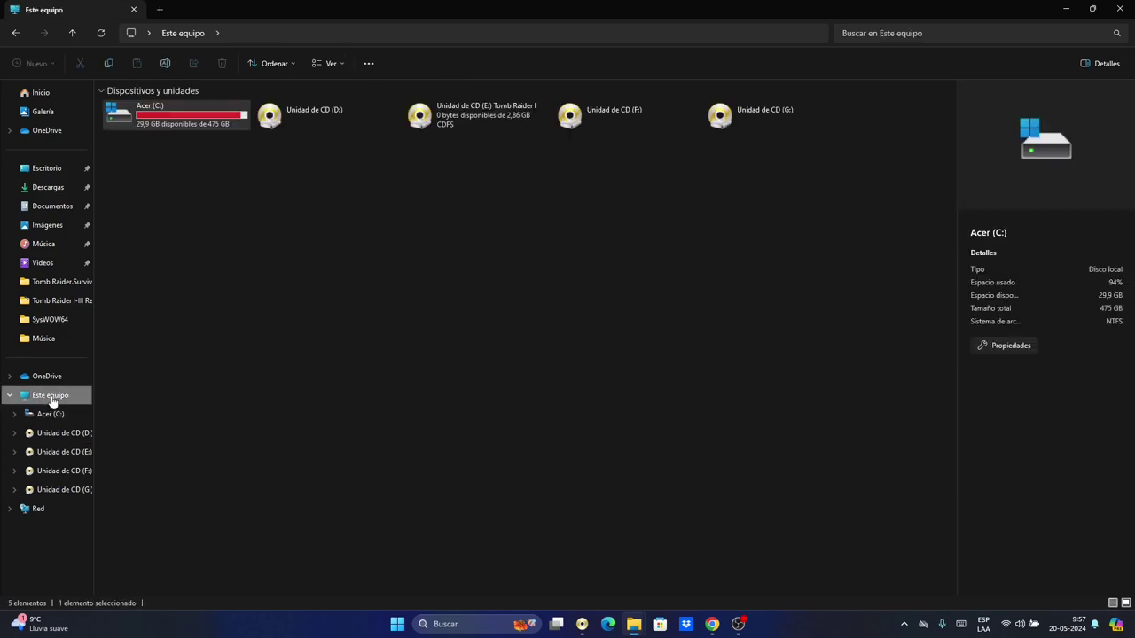
pyautogui.click(477, 120)
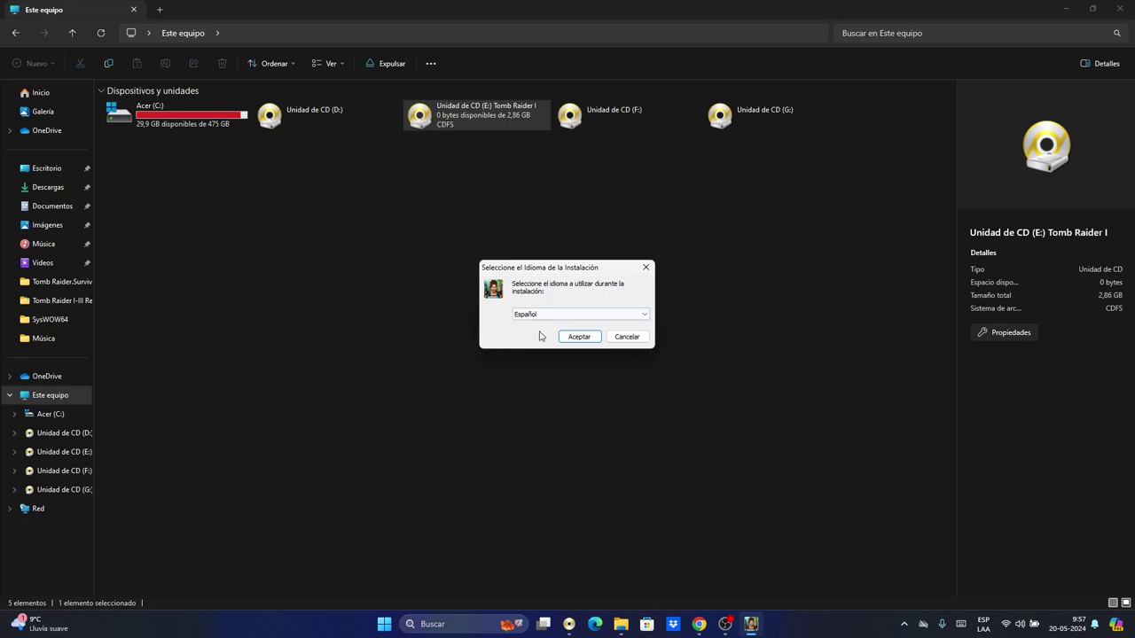
pyautogui.click(579, 339)
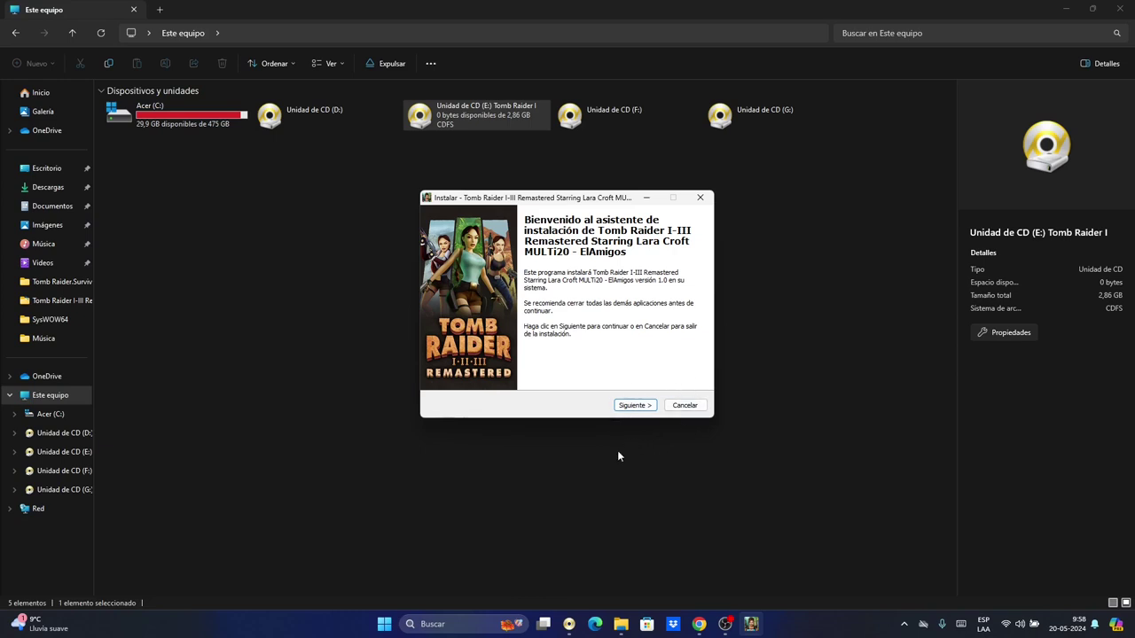
# Accept the destination C:\Games\Tomb Raider I-III Remastered Starring Lara Croft, the Crack by CODEX/RUNE component and the desktop icon
pyautogui.click(636, 407)
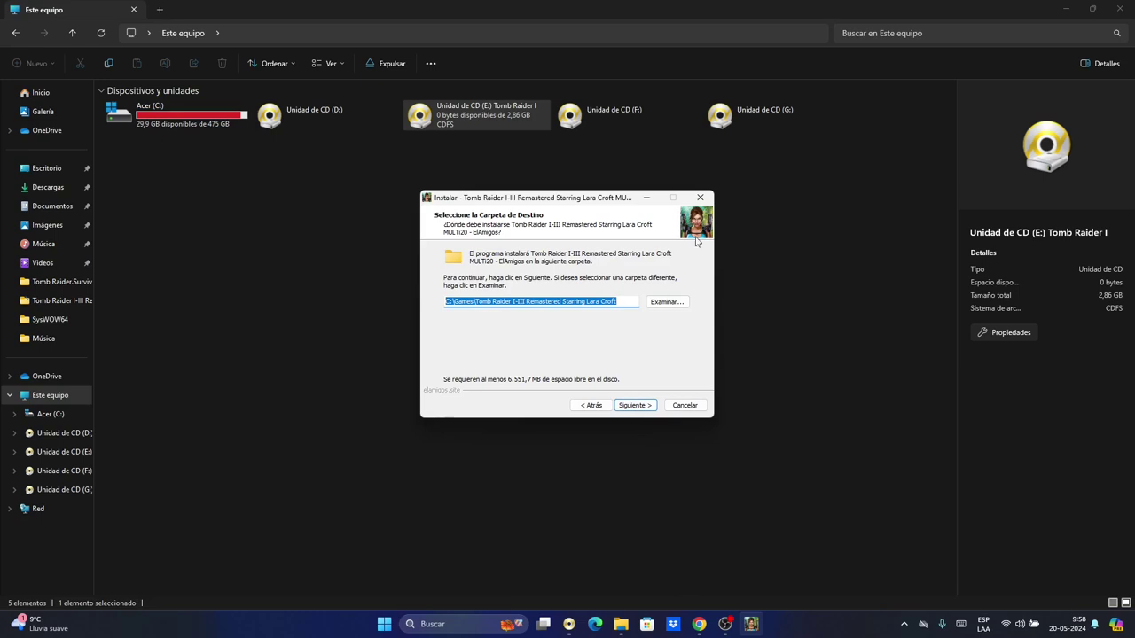
pyautogui.click(647, 406)
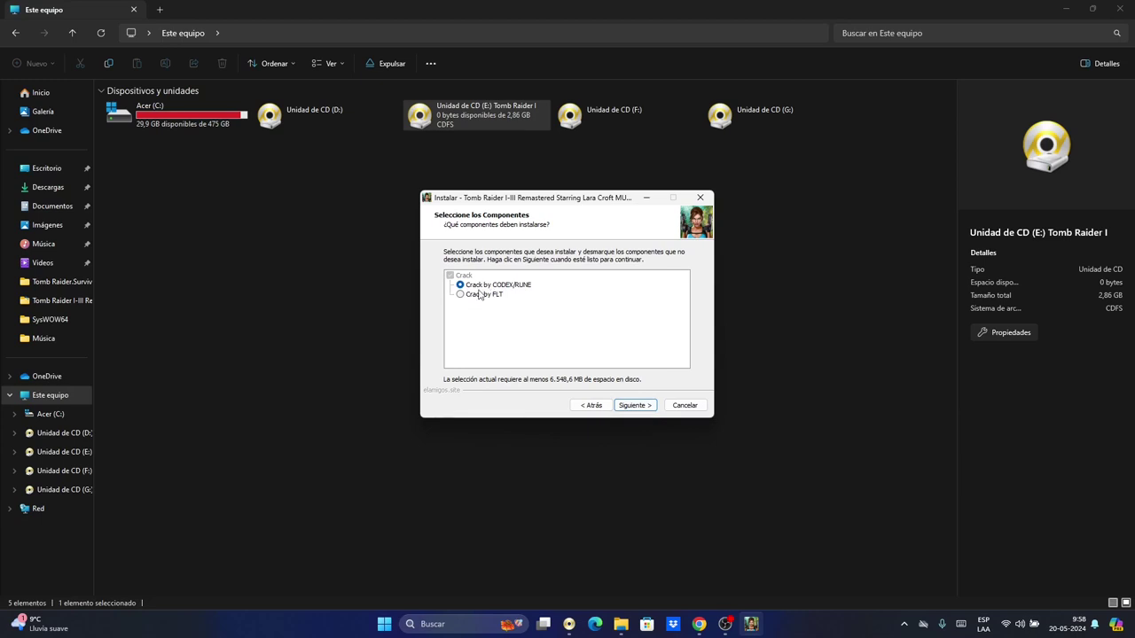
pyautogui.click(646, 410)
pyautogui.click(646, 410)
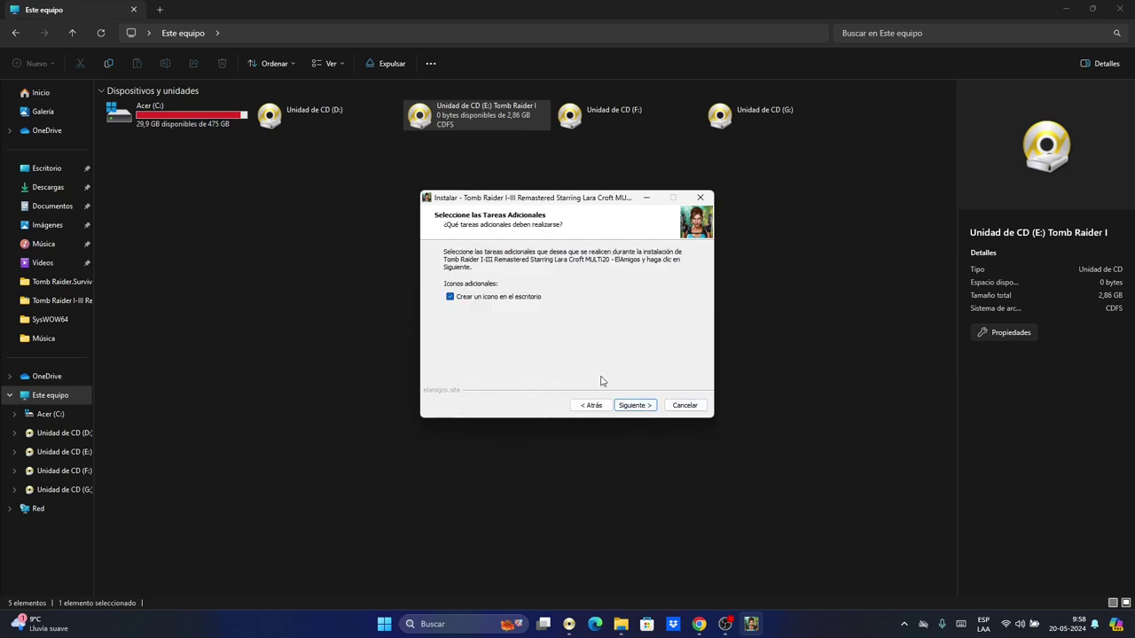
pyautogui.click(638, 407)
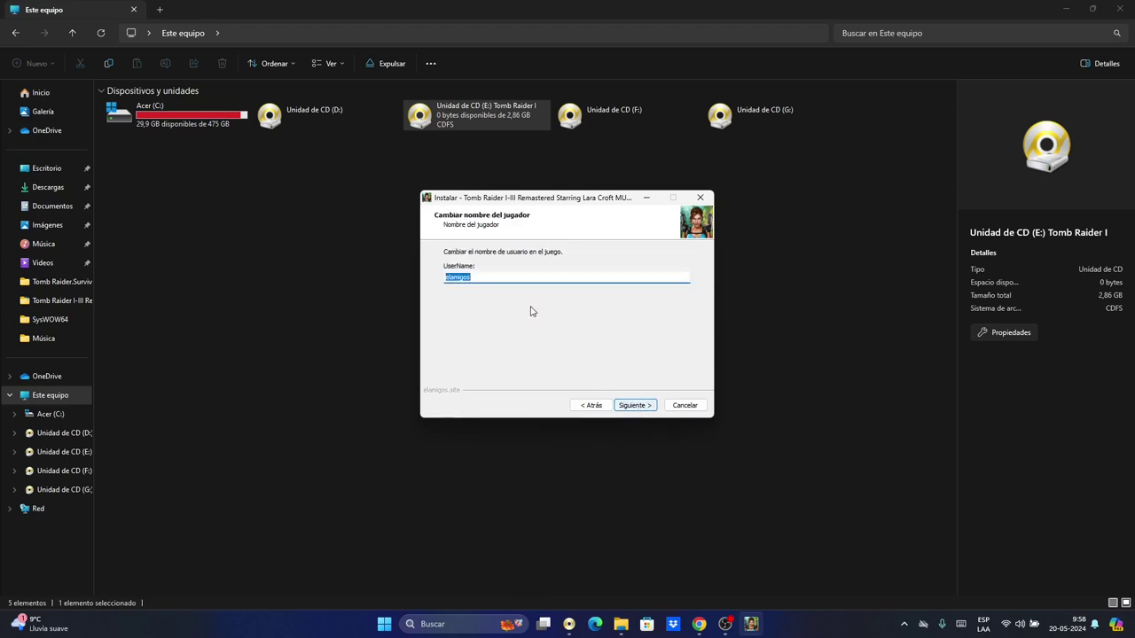
# Replace the default player user name with the player's first name and start the installation
pyautogui.click(499, 277)
pyautogui.press('BackSpace')
pyautogui.press('BackSpace')
pyautogui.press('BackSpace')
pyautogui.press('BackSpace')
pyautogui.press('BackSpace')
pyautogui.press('BackSpace')
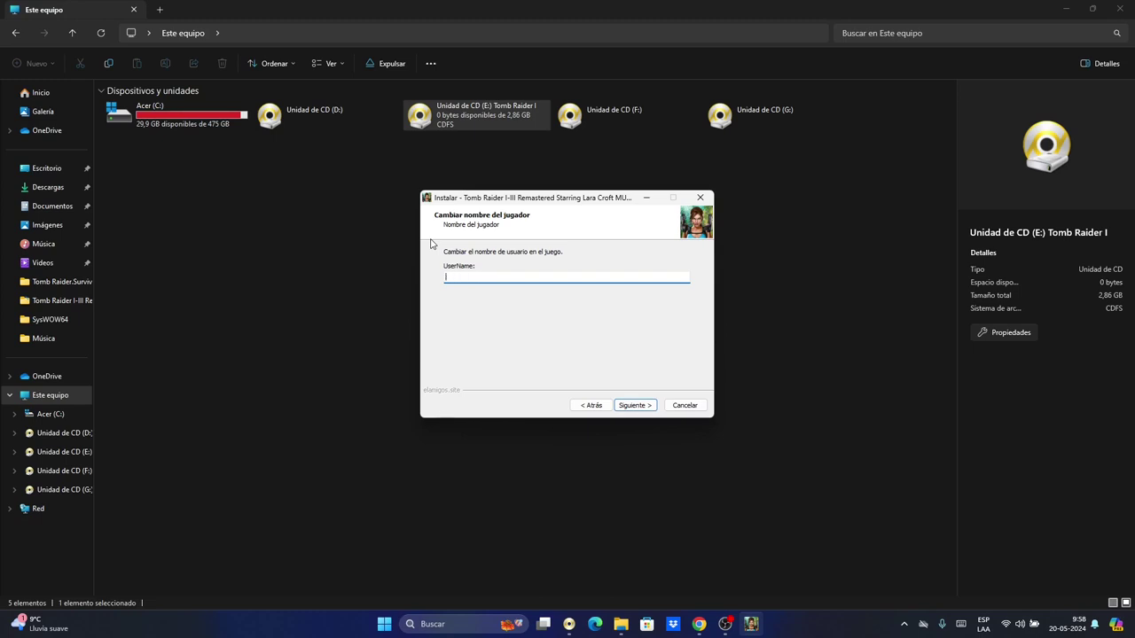
pyautogui.press('capslock')
pyautogui.write('J')
pyautogui.press('capslock')
pyautogui.write('ean')
pyautogui.click(633, 406)
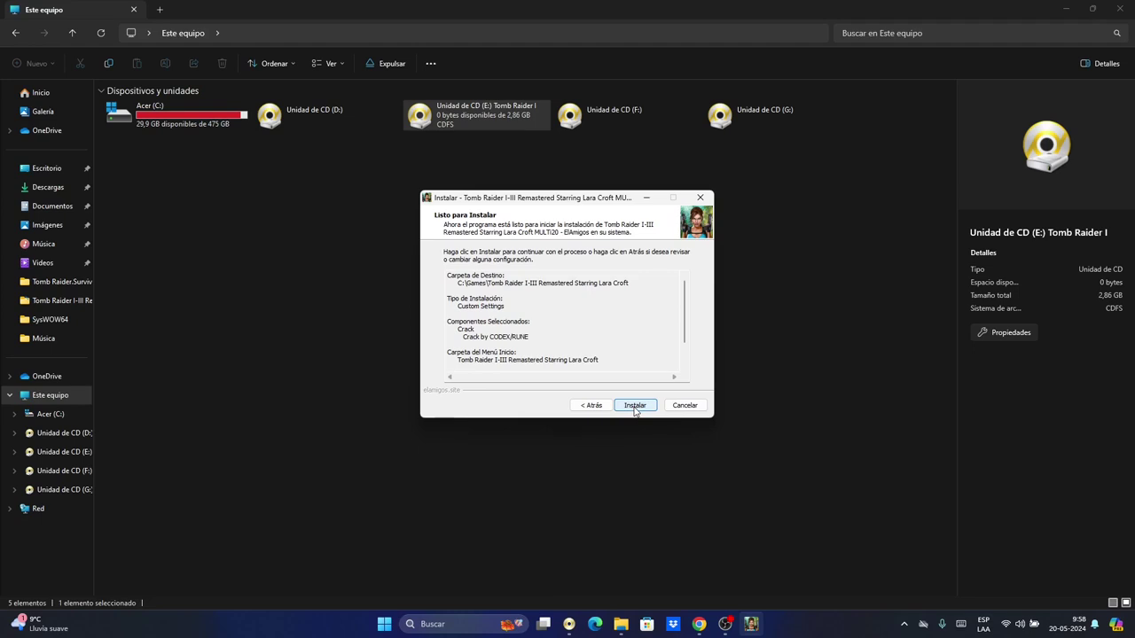
pyautogui.click(635, 406)
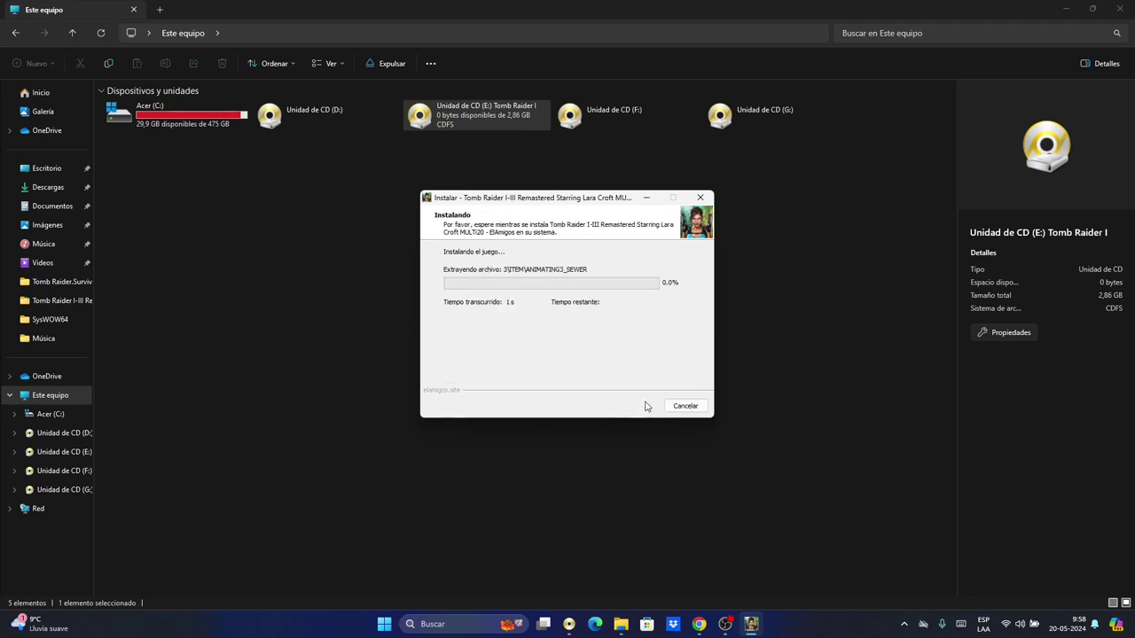